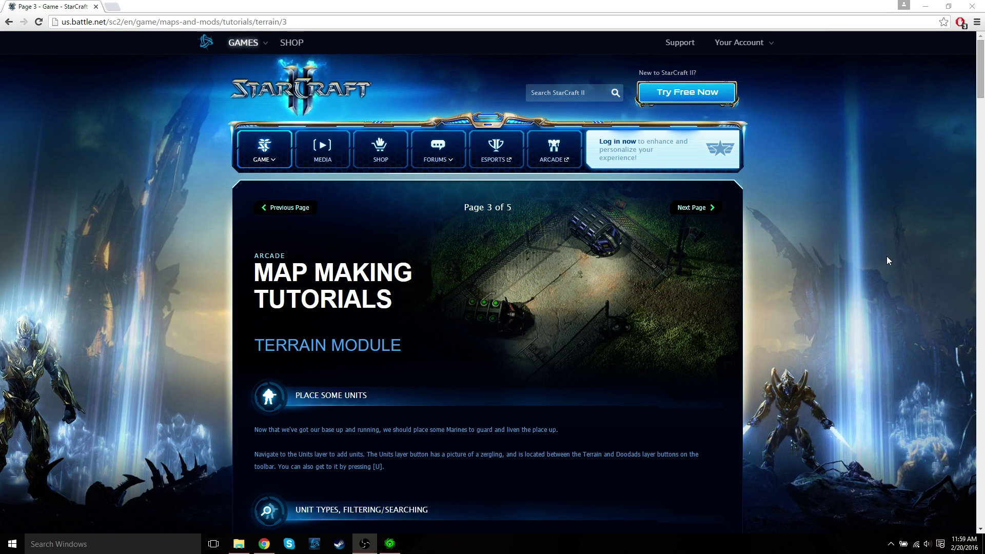
- Scroll the Terrain Module tutorial page down toward the 'Place Some Units' section
{"action": "scroll", "coordinate": [854, 247], "scroll_direction": "down", "scroll_amount": 3}
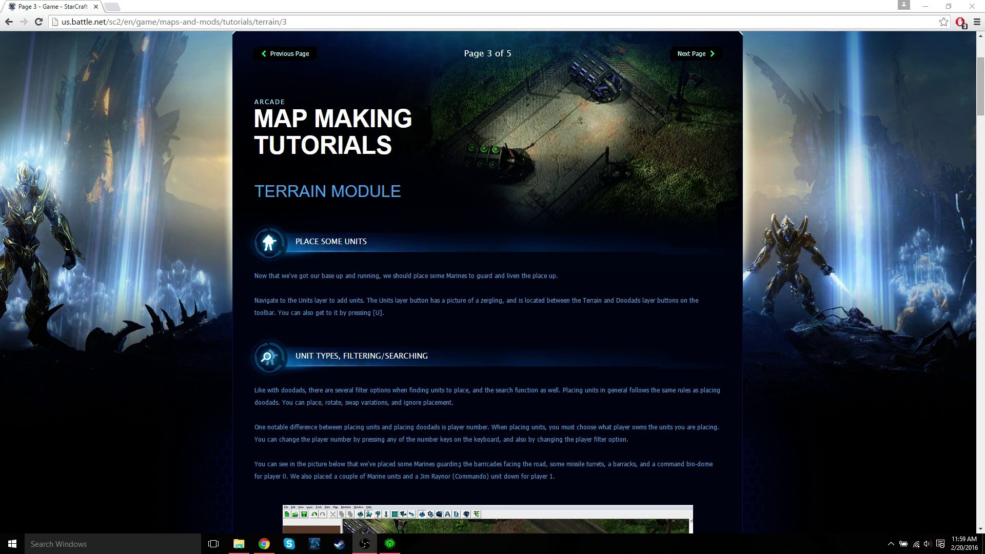
- In the Editor, keep Player 1 as owner and zoom in on the northern road and dirt path
{"action": "left_click", "coordinate": [390, 544]}
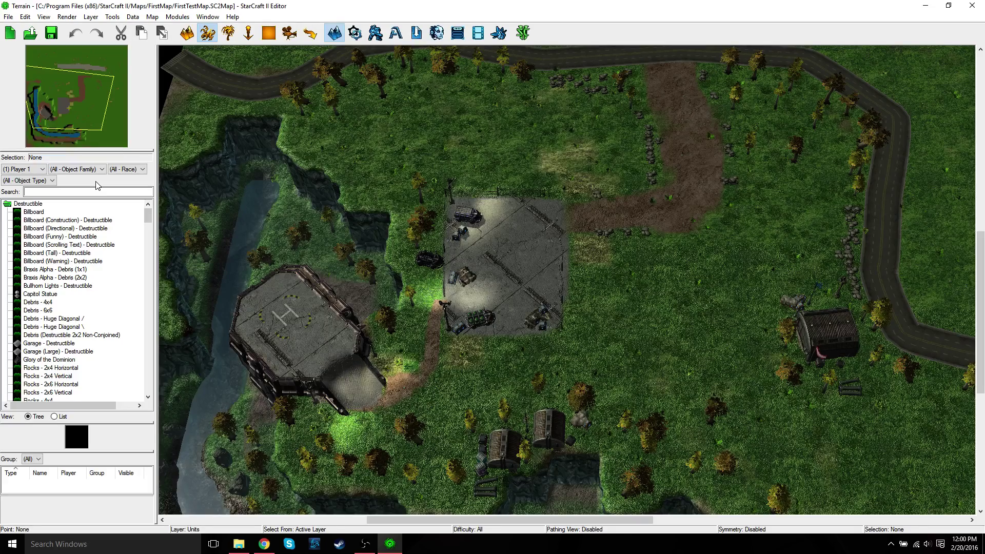
{"action": "left_click", "coordinate": [43, 170]}
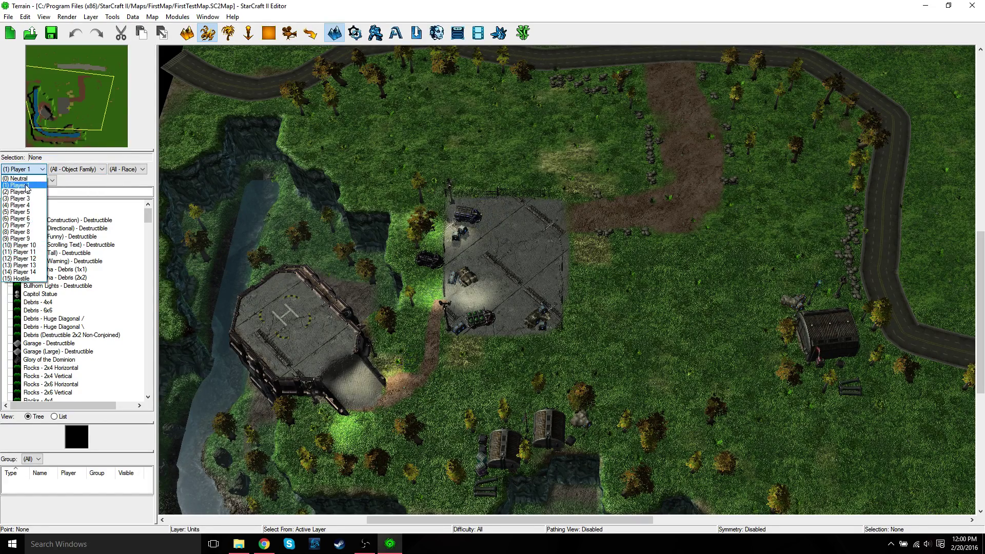
{"action": "left_click", "coordinate": [26, 185]}
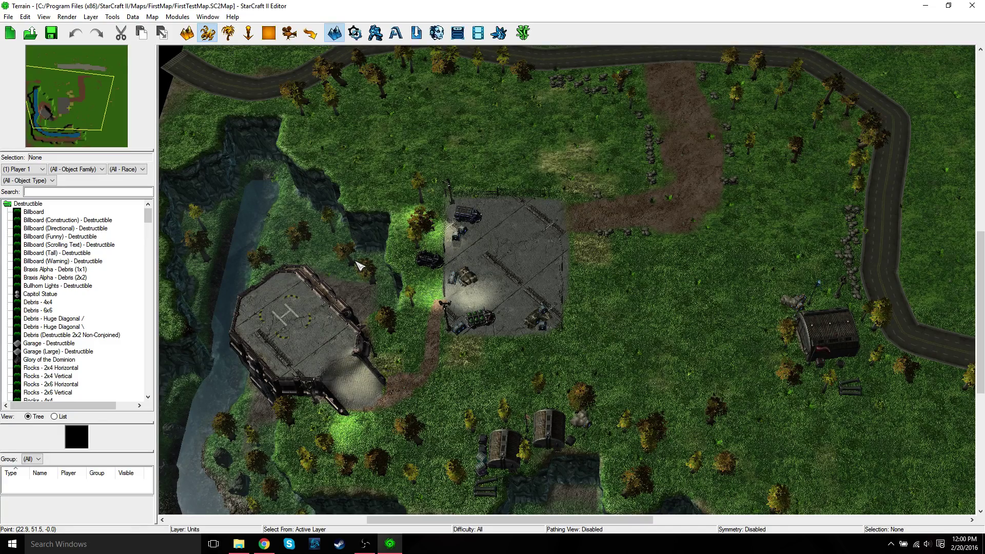
{"action": "scroll", "coordinate": [669, 256], "scroll_direction": "up", "scroll_amount": 3}
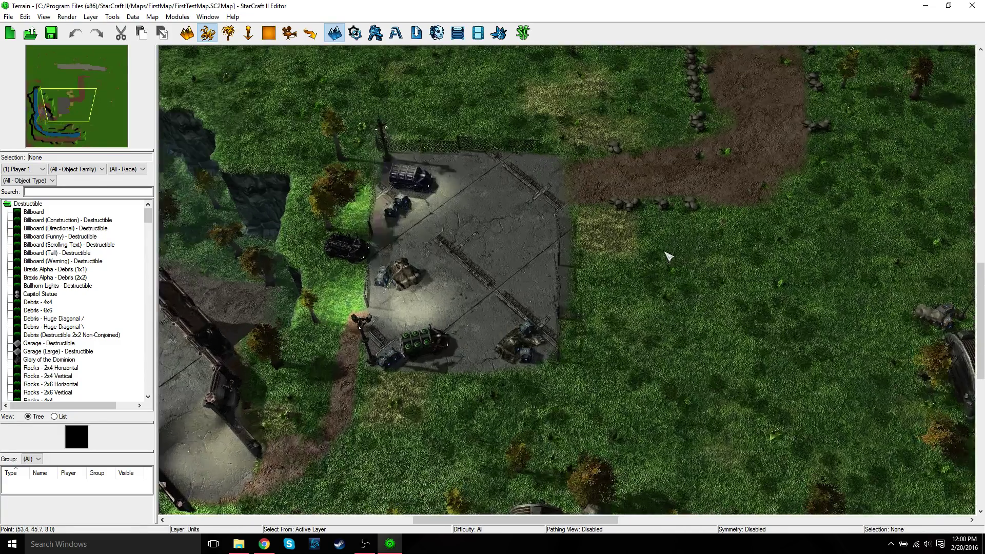
{"action": "middle_click_drag", "start_coordinate": [668, 256], "coordinate": [440, 417]}
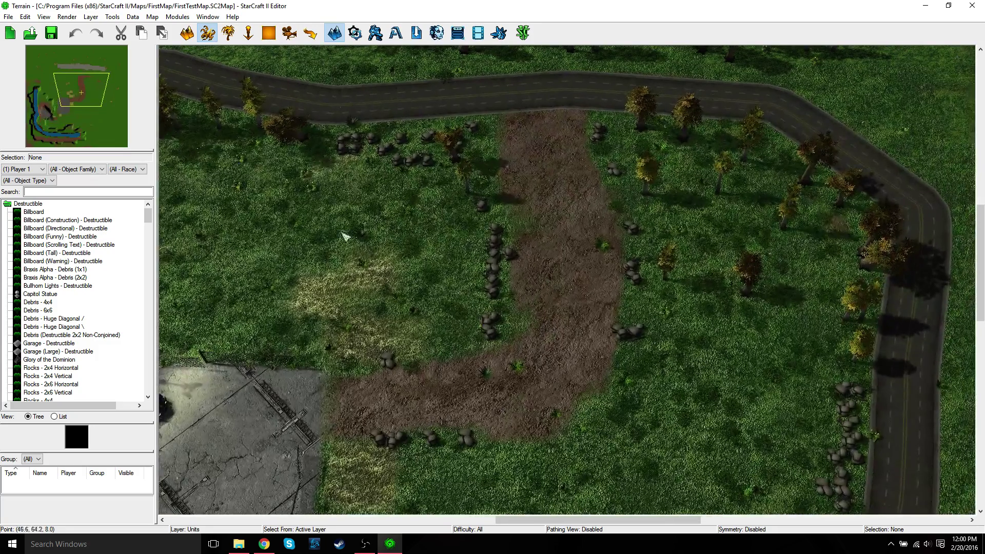
- Search 'marine', set the owner to (0) Neutral and select the Marine unit
{"action": "left_click", "coordinate": [88, 192]}
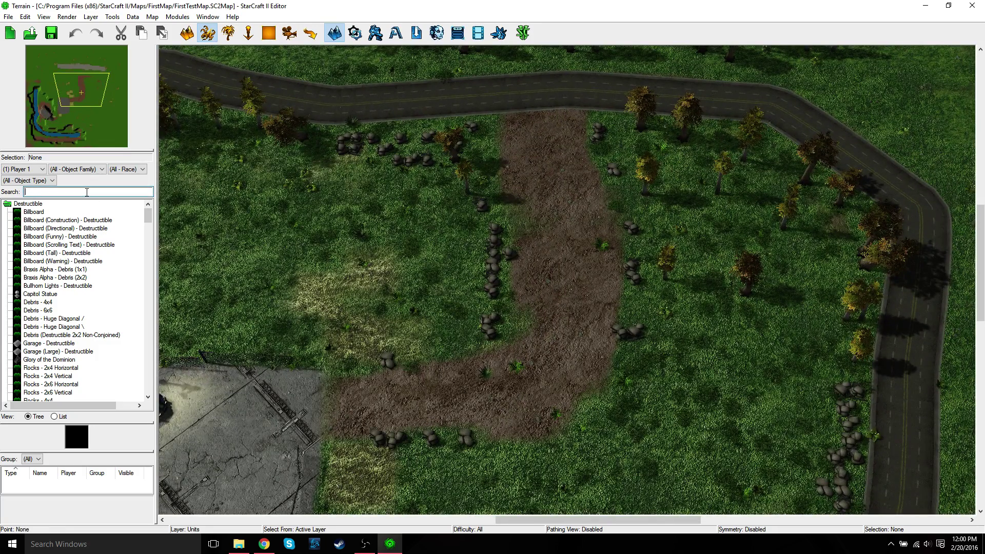
{"action": "type", "text": "marine"}
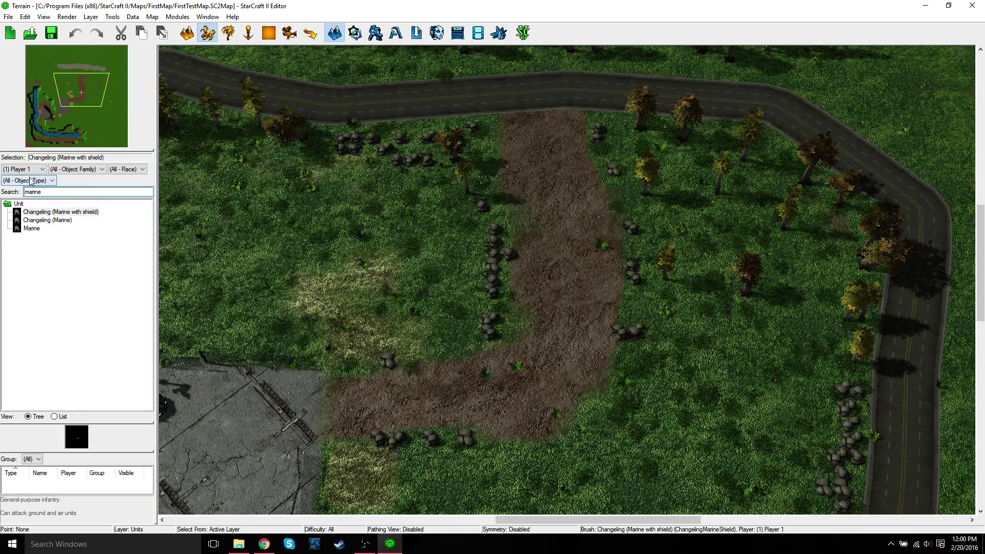
{"action": "left_click", "coordinate": [43, 170]}
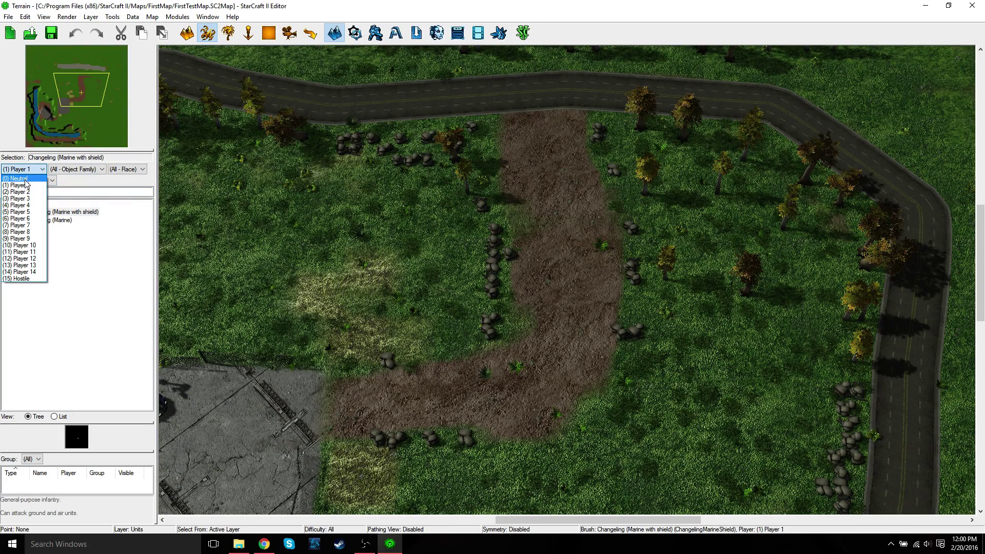
{"action": "left_click", "coordinate": [24, 179]}
{"action": "left_click", "coordinate": [31, 229]}
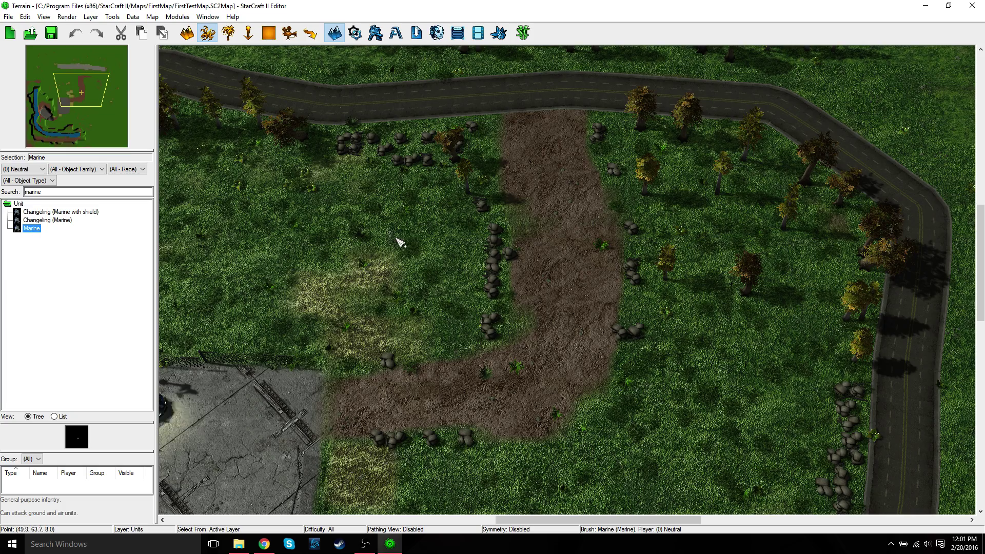
{"action": "scroll", "coordinate": [400, 243], "scroll_direction": "up", "scroll_amount": 4}
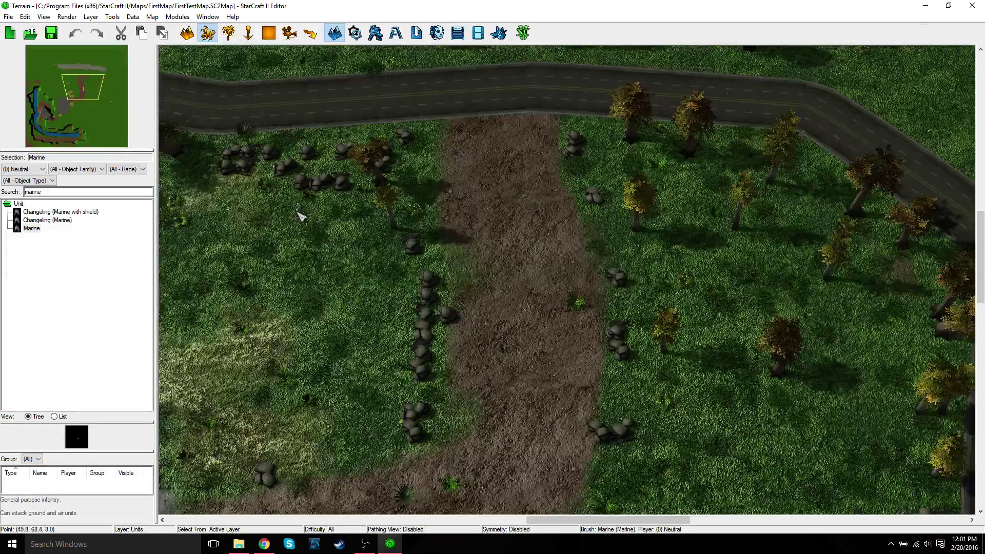
- Place two Marines by the northern rocks and four beside the roadside rocks
{"action": "left_click", "coordinate": [260, 202]}
{"action": "left_click", "coordinate": [296, 207]}
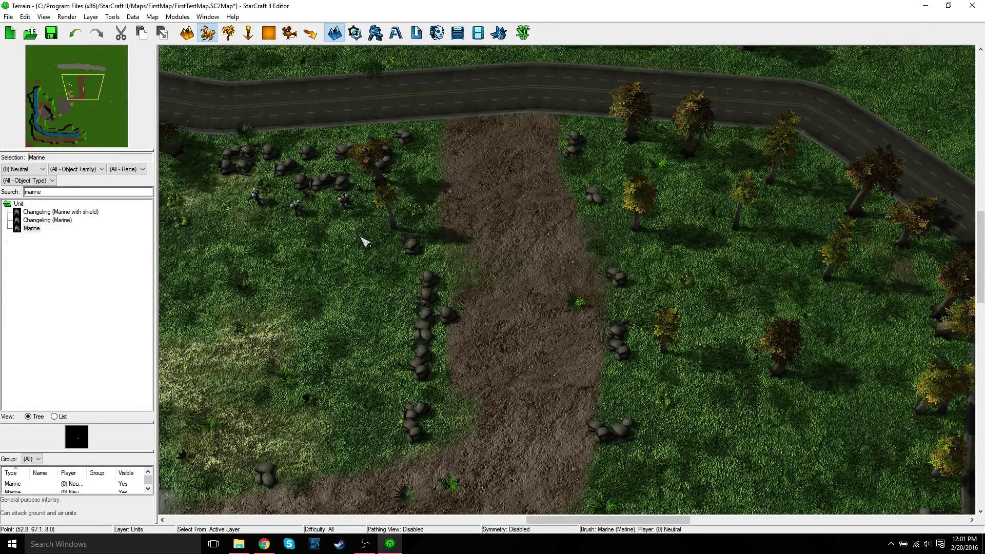
{"action": "key", "text": "Right"}
{"action": "key", "text": "Down"}
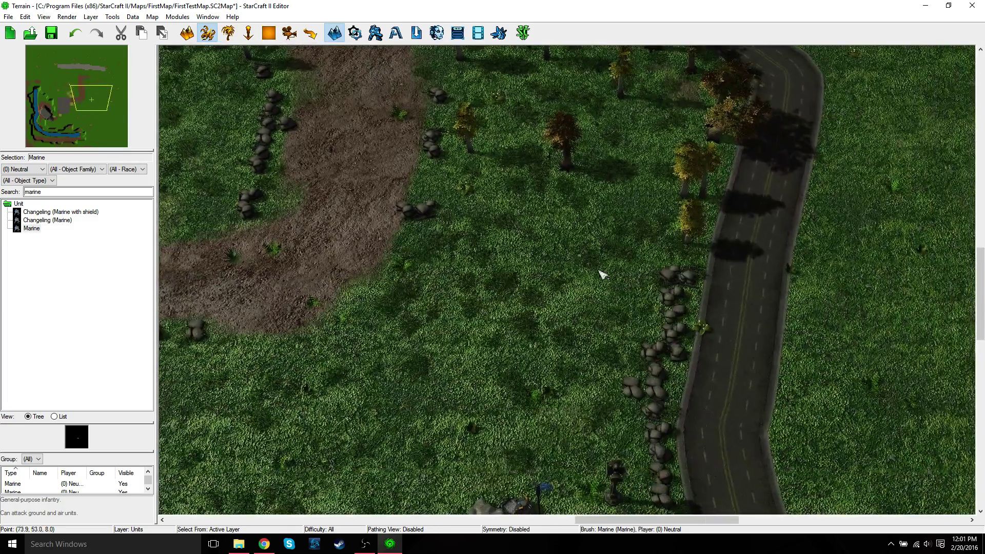
{"action": "left_click", "coordinate": [647, 289]}
{"action": "left_click", "coordinate": [640, 319]}
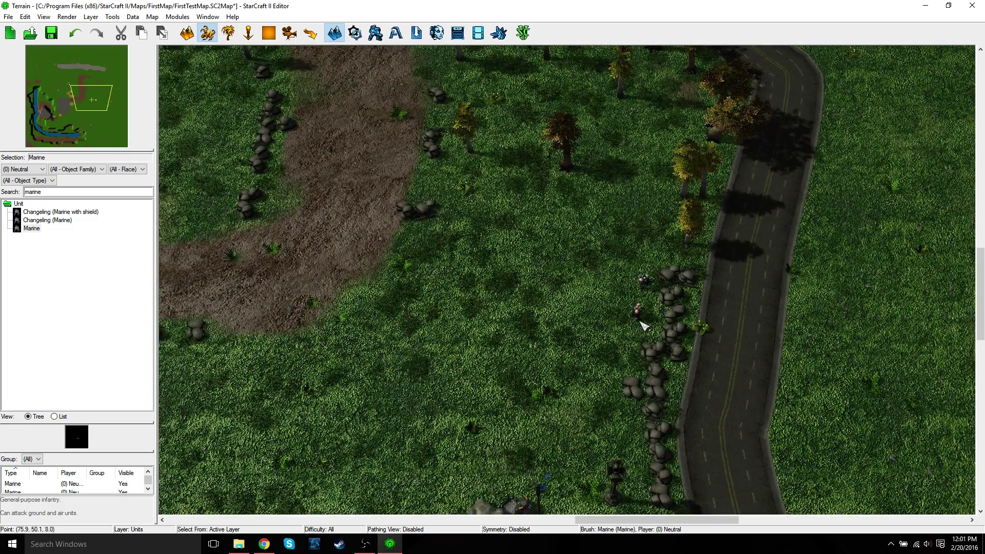
{"action": "left_click", "coordinate": [629, 362]}
{"action": "left_click", "coordinate": [632, 433]}
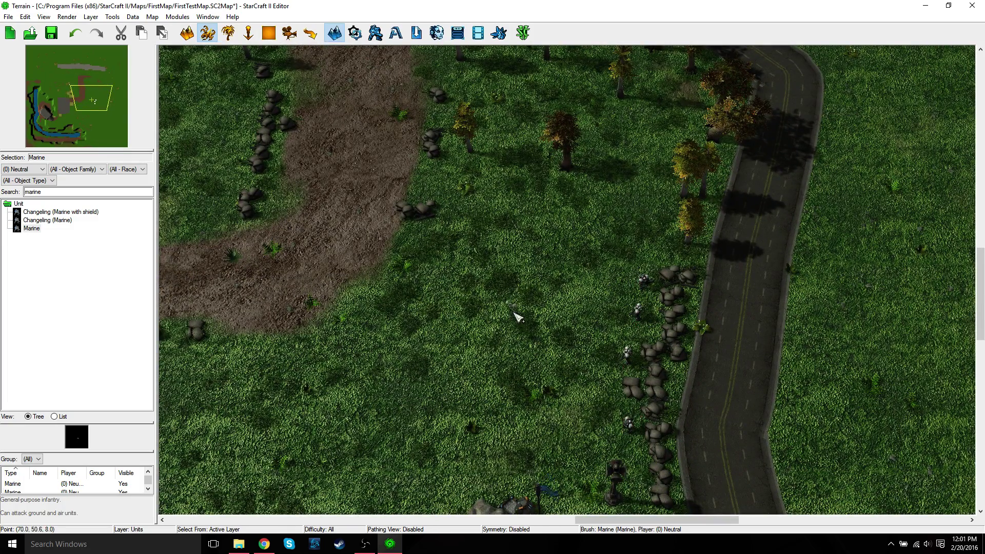
{"action": "key", "text": "Up"}
{"action": "key", "text": "Left"}
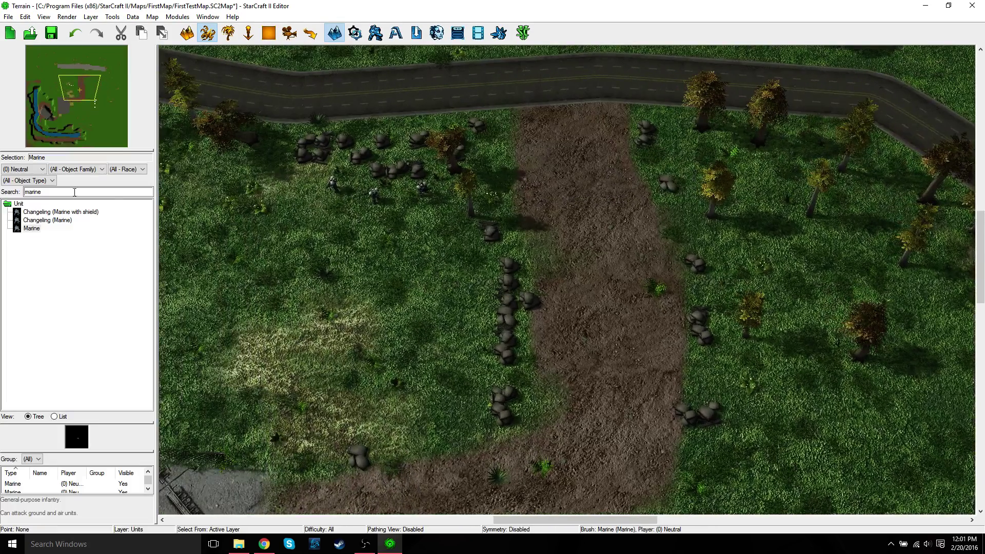
- Search 'turret' and place three Missile Turrets near the Marines and roadside rocks
{"action": "double_click", "coordinate": [56, 190]}
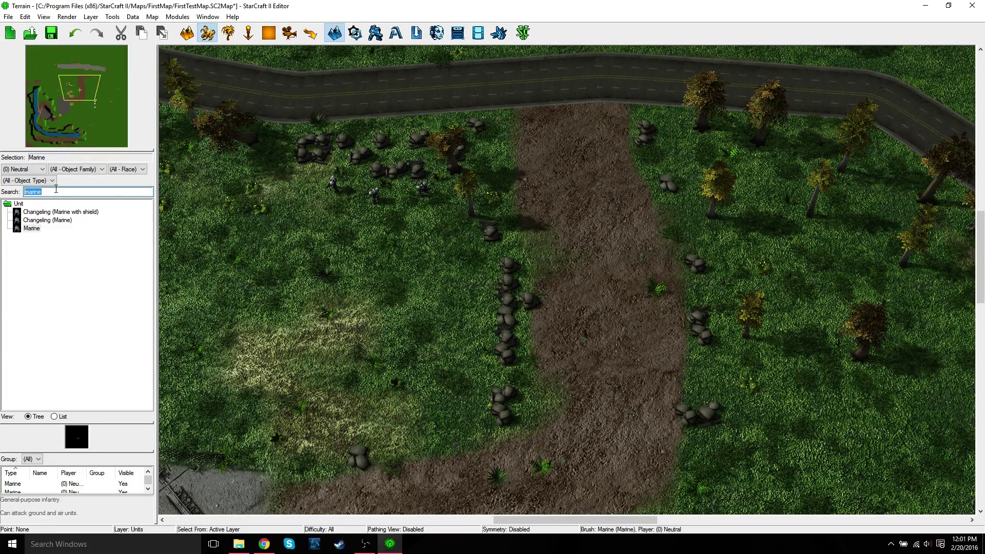
{"action": "type", "text": "turret"}
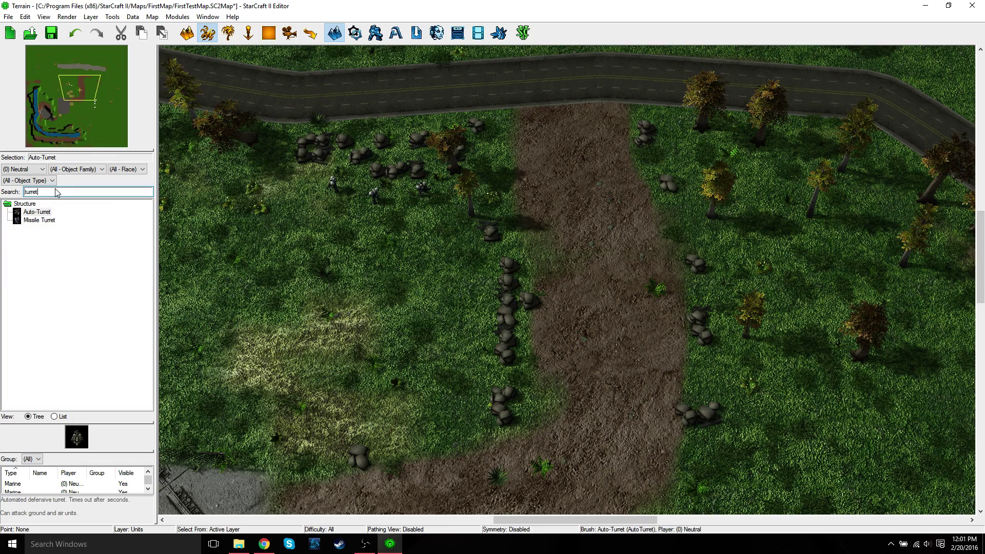
{"action": "left_click", "coordinate": [37, 221]}
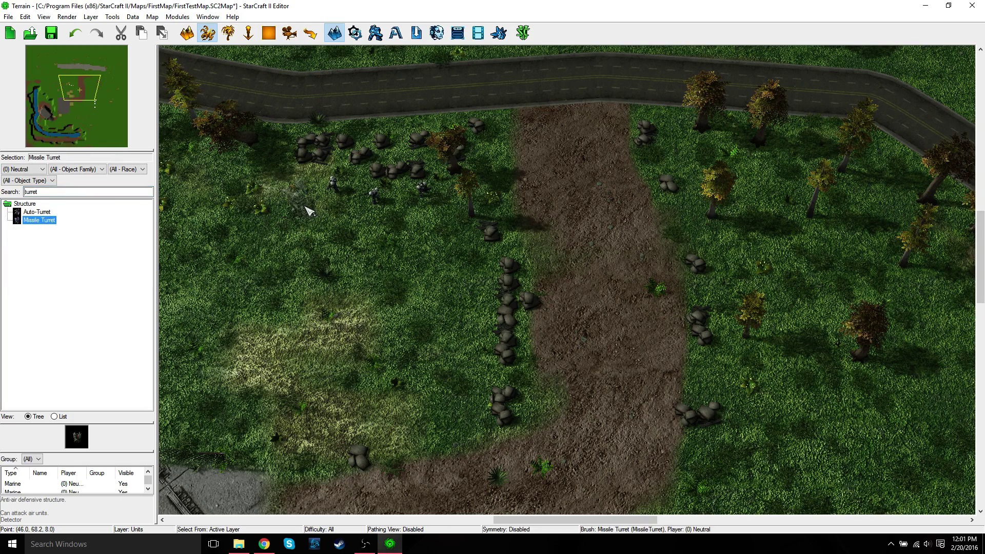
{"action": "left_click", "coordinate": [307, 210]}
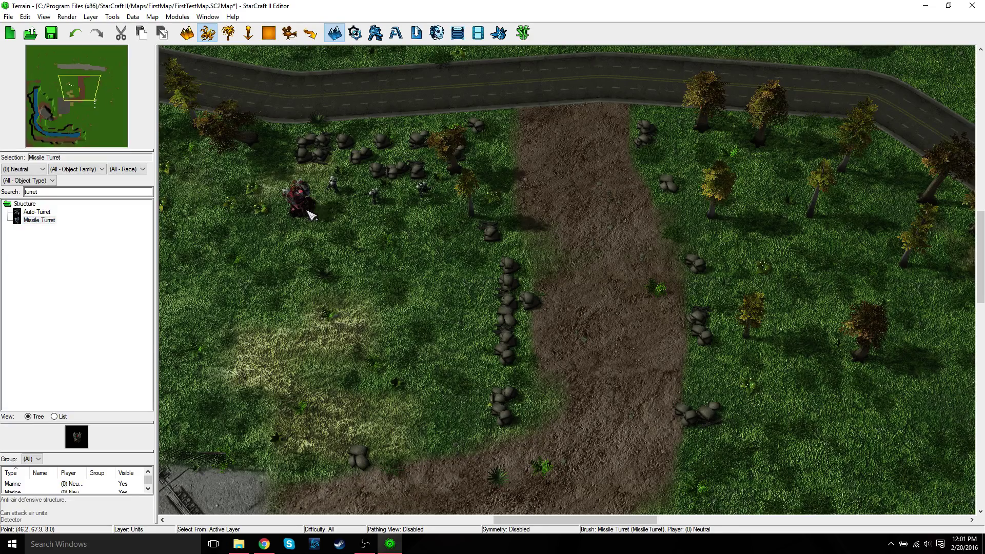
{"action": "left_click", "coordinate": [439, 227]}
{"action": "key", "text": "Down"}
{"action": "key", "text": "Right"}
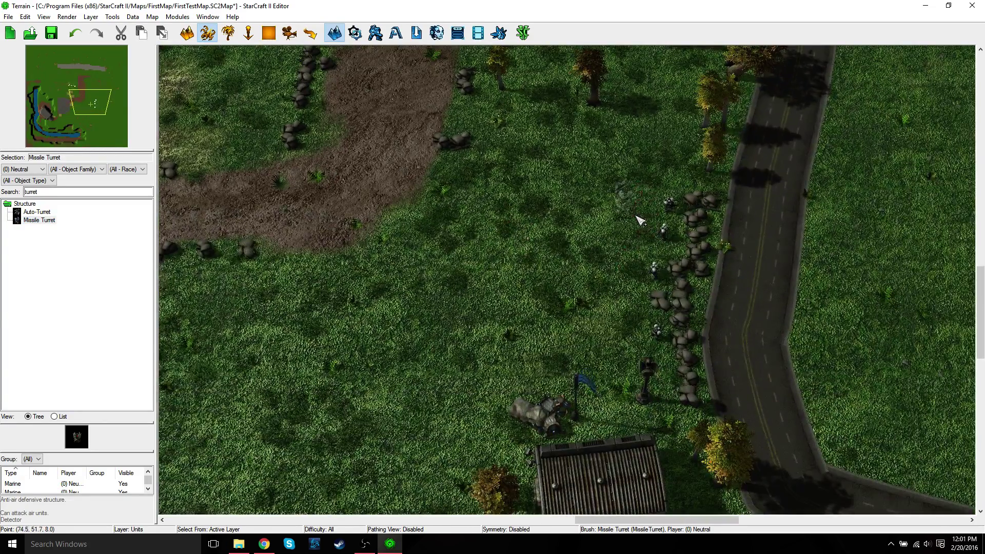
{"action": "left_click", "coordinate": [626, 213]}
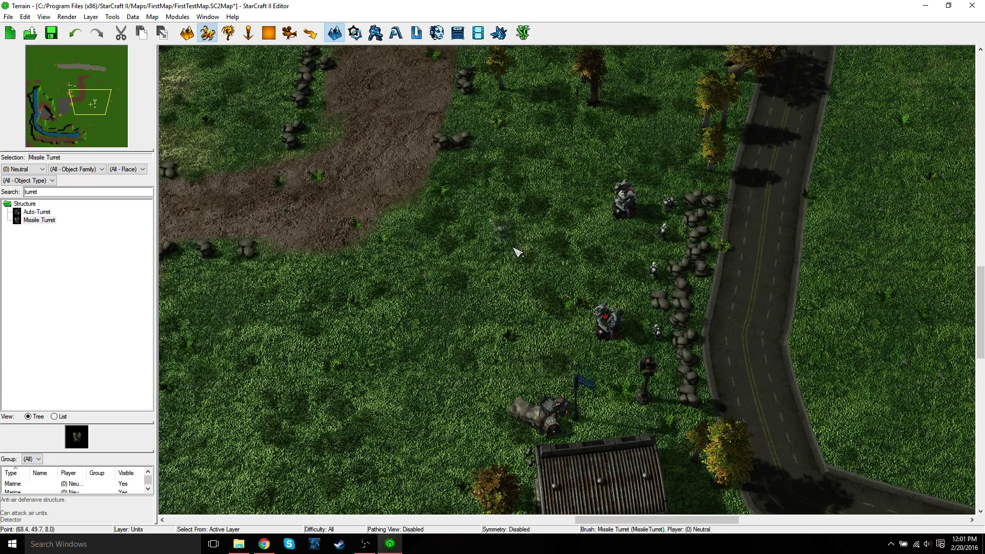
{"action": "key", "text": "Up"}
{"action": "key", "text": "Left"}
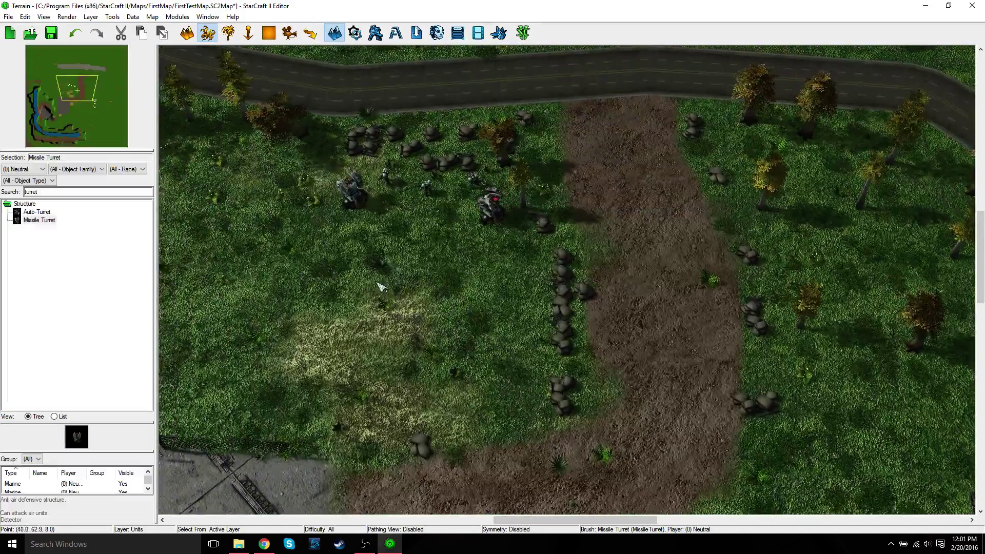
- Place two Auto-Turrets, one in the north and one by the roadside Marines
{"action": "left_click", "coordinate": [38, 212]}
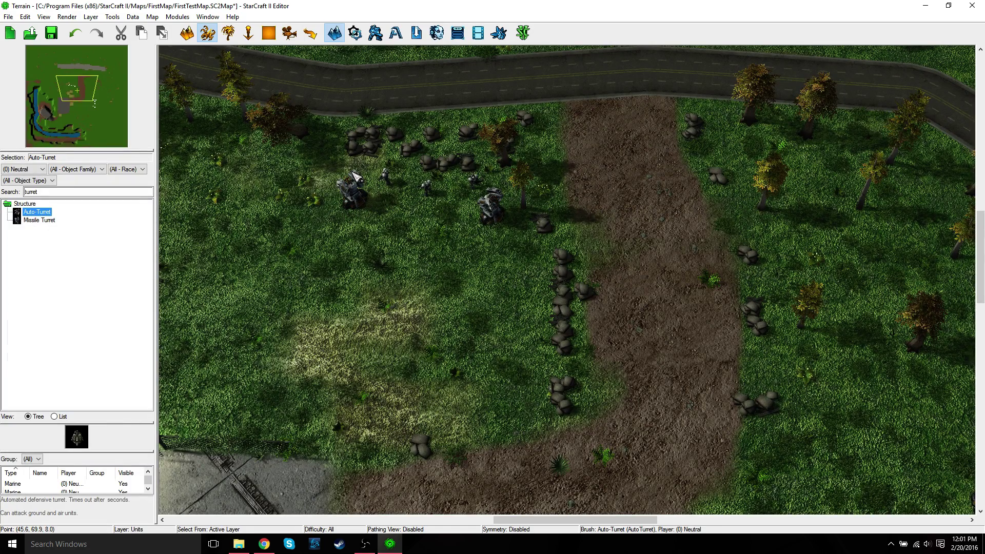
{"action": "left_click", "coordinate": [477, 182]}
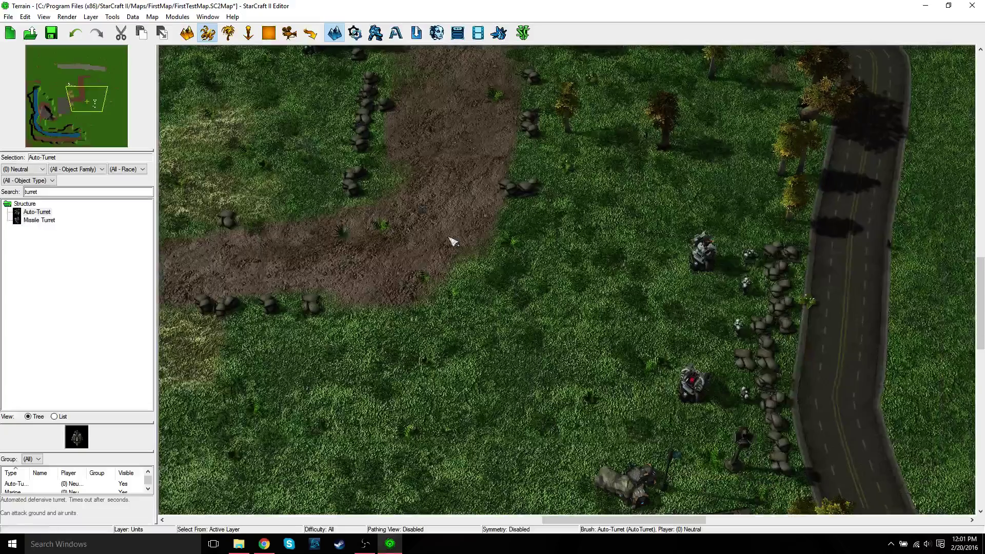
{"action": "key", "text": "Right"}
{"action": "key", "text": "Down"}
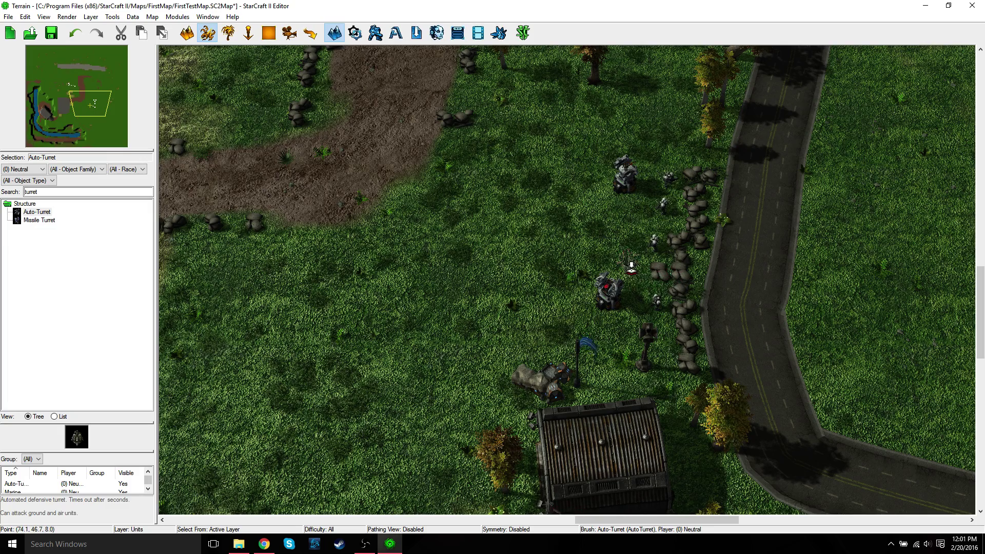
{"action": "left_click", "coordinate": [631, 265]}
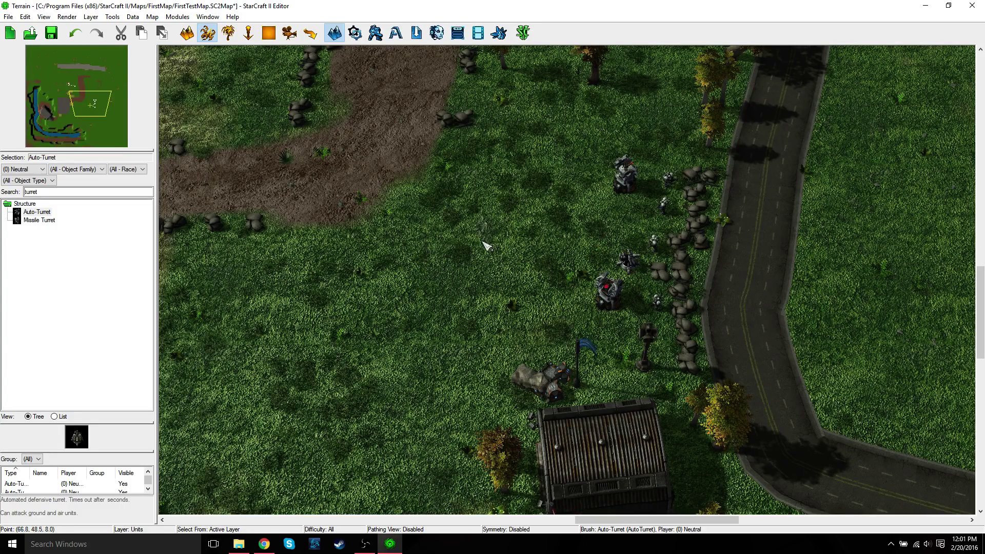
{"action": "middle_click_drag", "start_coordinate": [451, 260], "coordinate": [572, 302]}
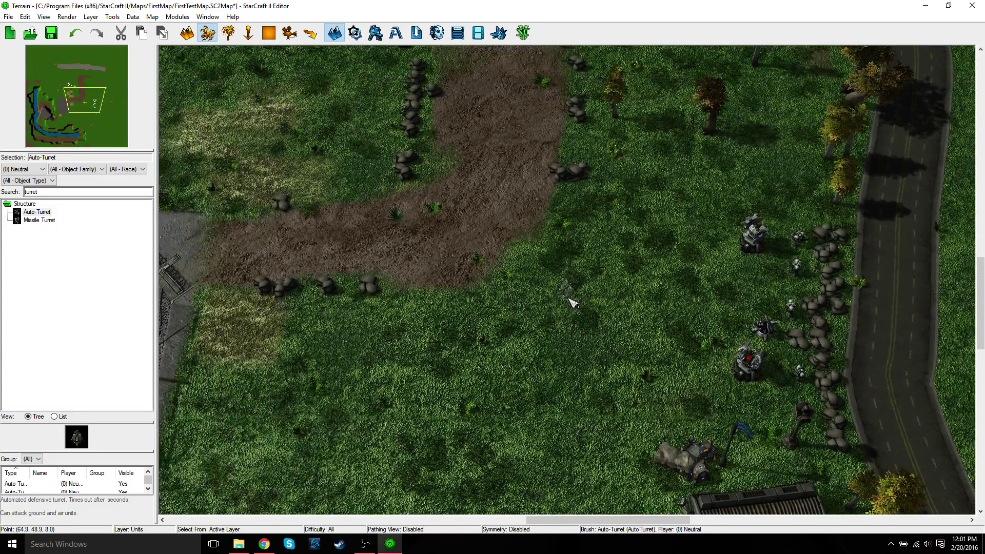
{"action": "middle_click_drag", "start_coordinate": [313, 176], "coordinate": [487, 298], "text": "ctrl"}
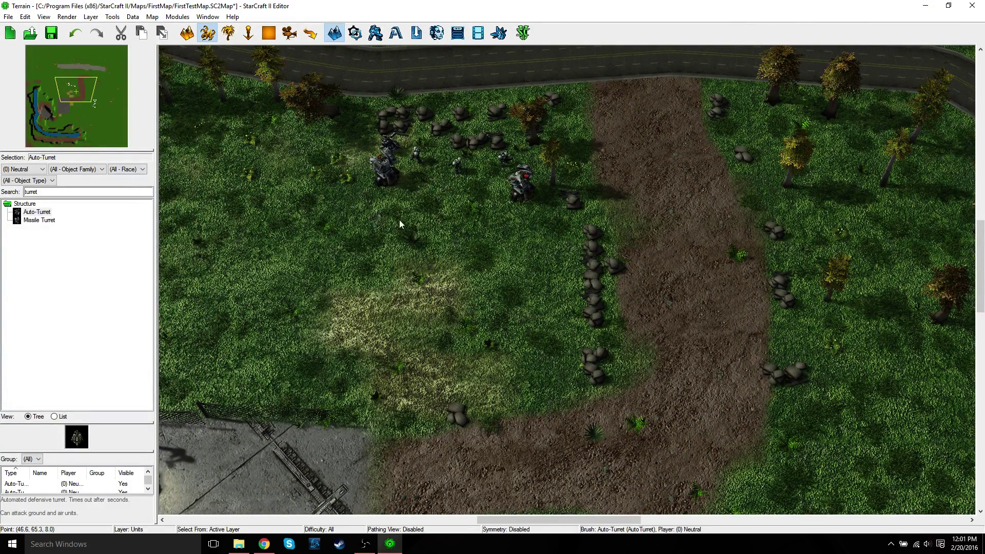
- Stop placing Auto-Turrets and select the Marines along the northern rock line
{"action": "key", "text": "Escape"}
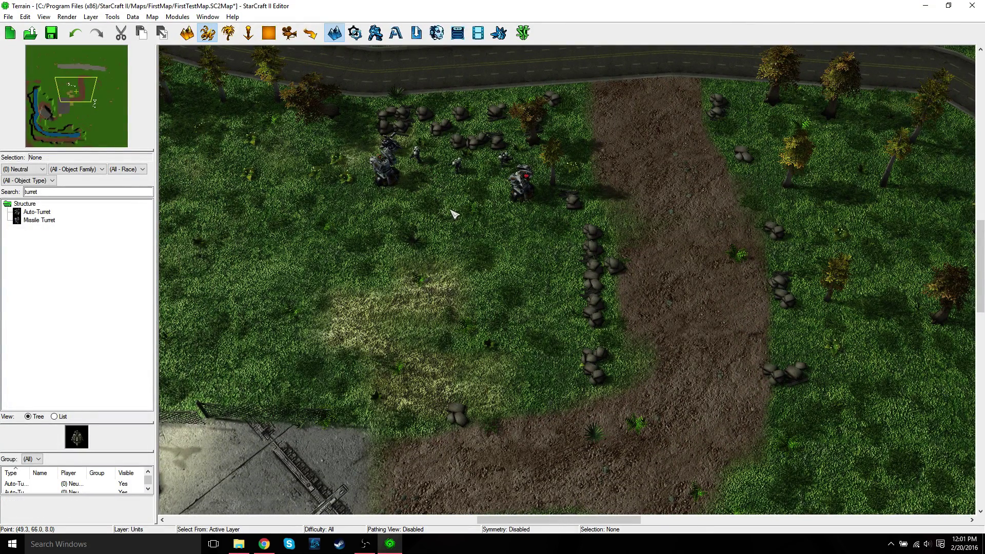
{"action": "left_click", "coordinate": [416, 157]}
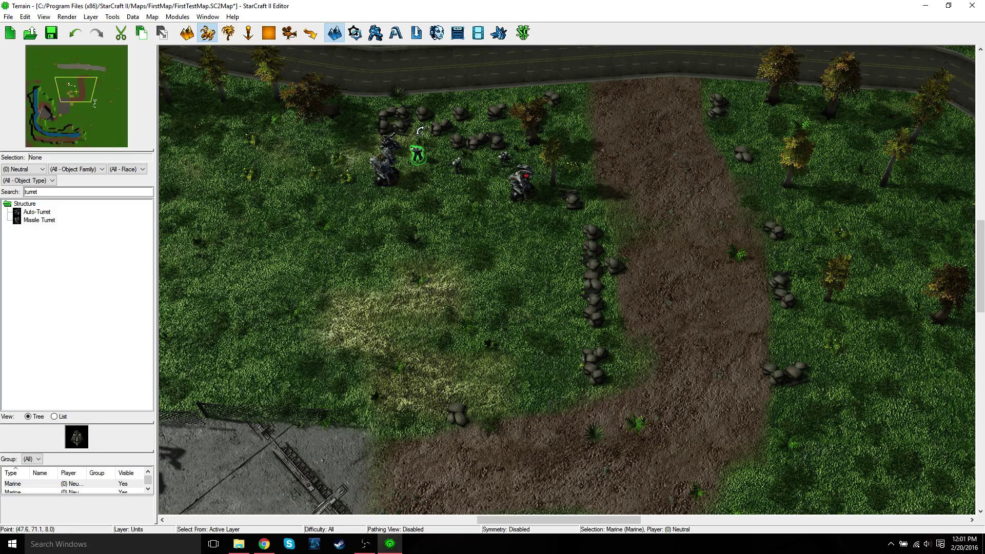
{"action": "left_click", "coordinate": [458, 164]}
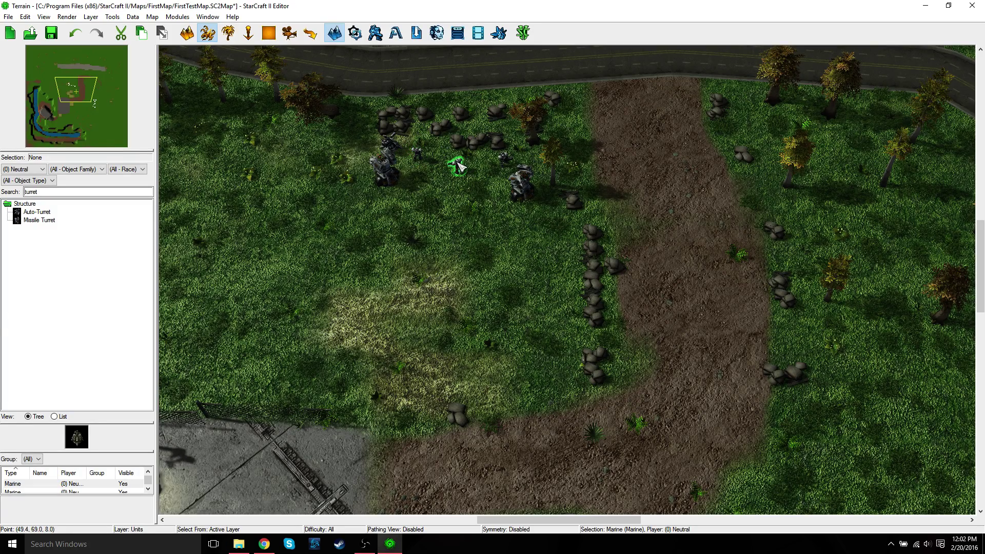
{"action": "left_click", "coordinate": [504, 157]}
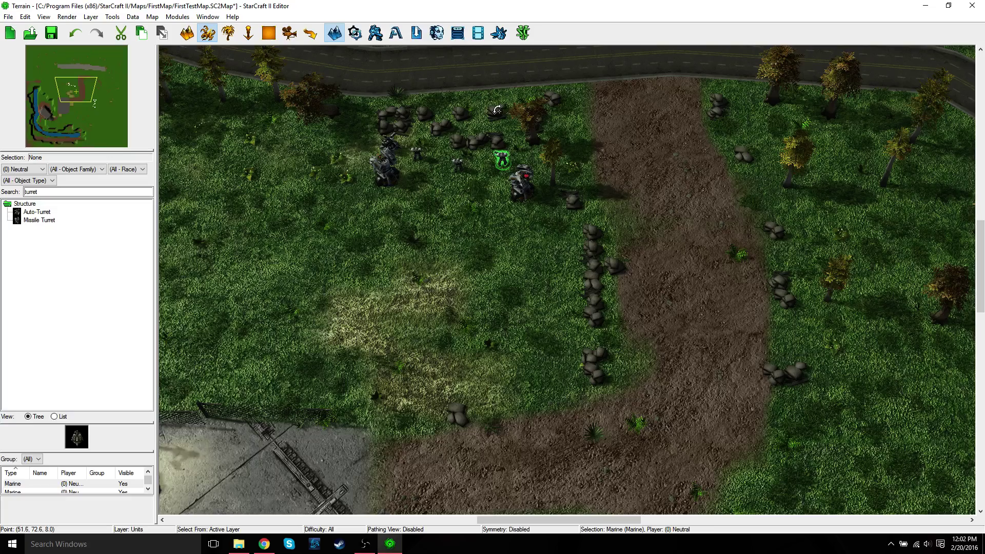
{"action": "middle_click_drag", "start_coordinate": [494, 117], "coordinate": [636, 177]}
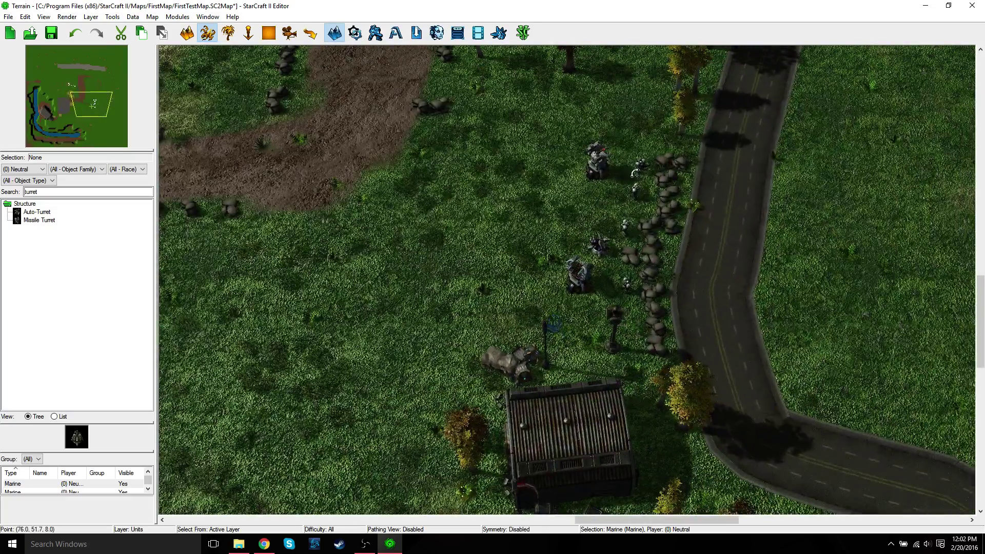
- Move two Marines into the gaps in the roadside rock wall
{"action": "left_click", "coordinate": [640, 166]}
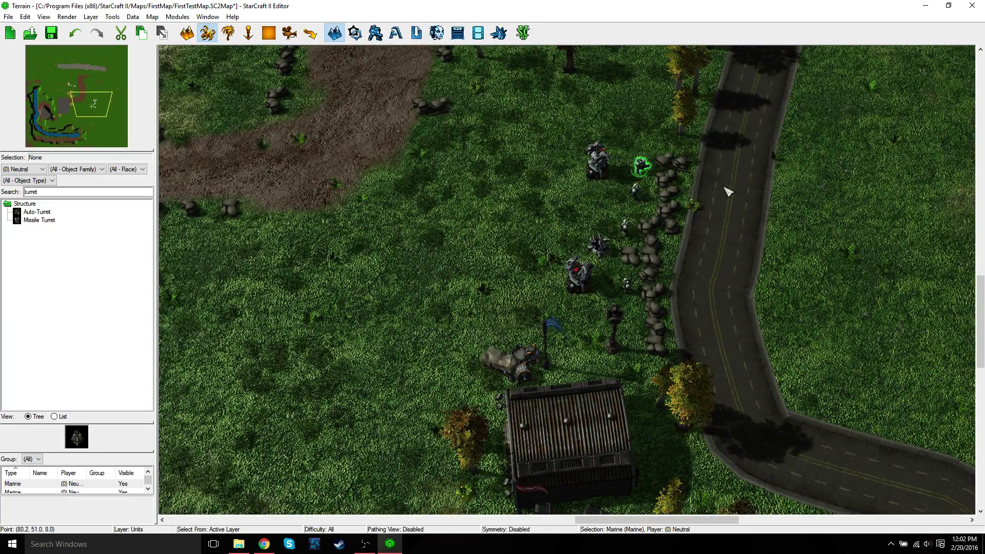
{"action": "right_click", "coordinate": [639, 191]}
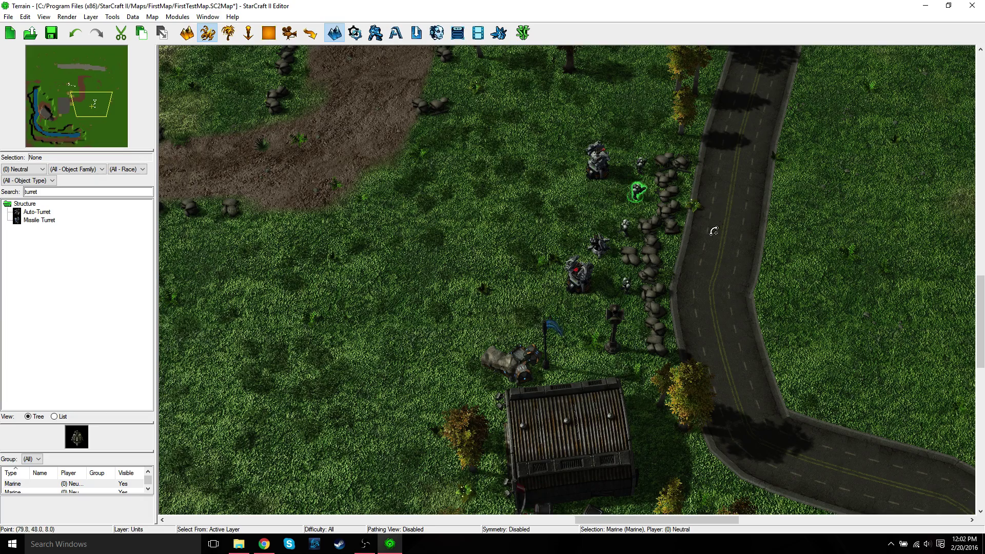
{"action": "left_click", "coordinate": [626, 226]}
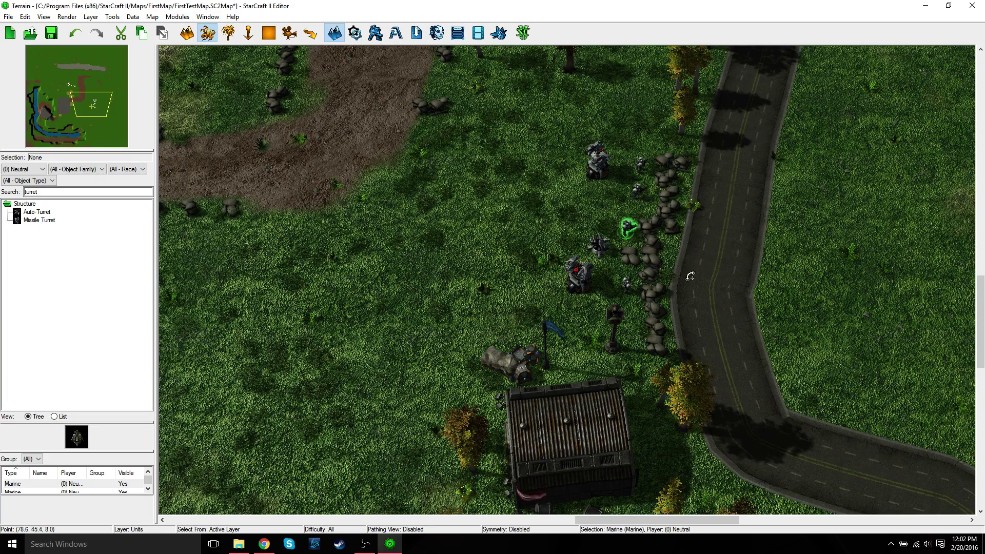
{"action": "right_click", "coordinate": [625, 286]}
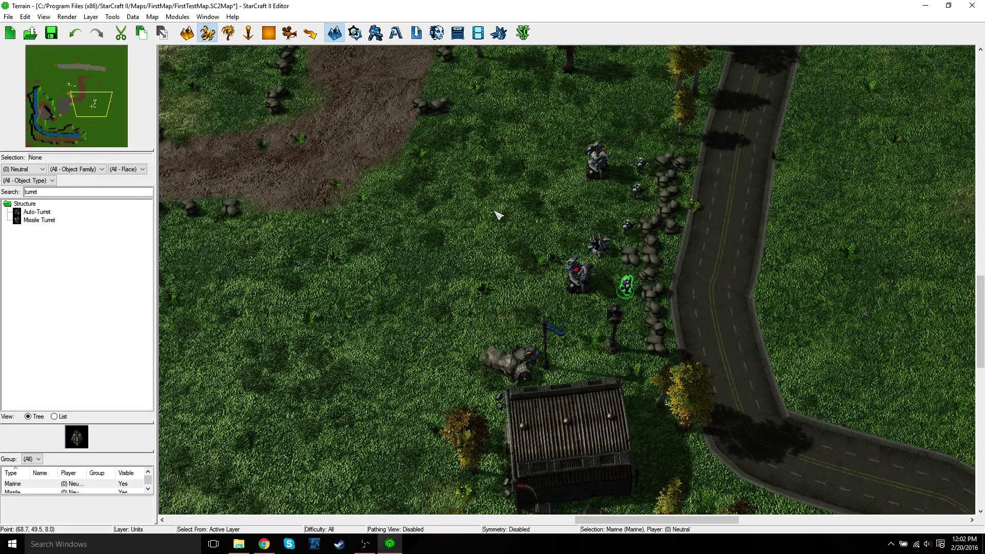
{"action": "scroll", "coordinate": [534, 227], "scroll_direction": "down", "scroll_amount": 1}
{"action": "middle_click_drag", "start_coordinate": [534, 227], "coordinate": [359, 188]}
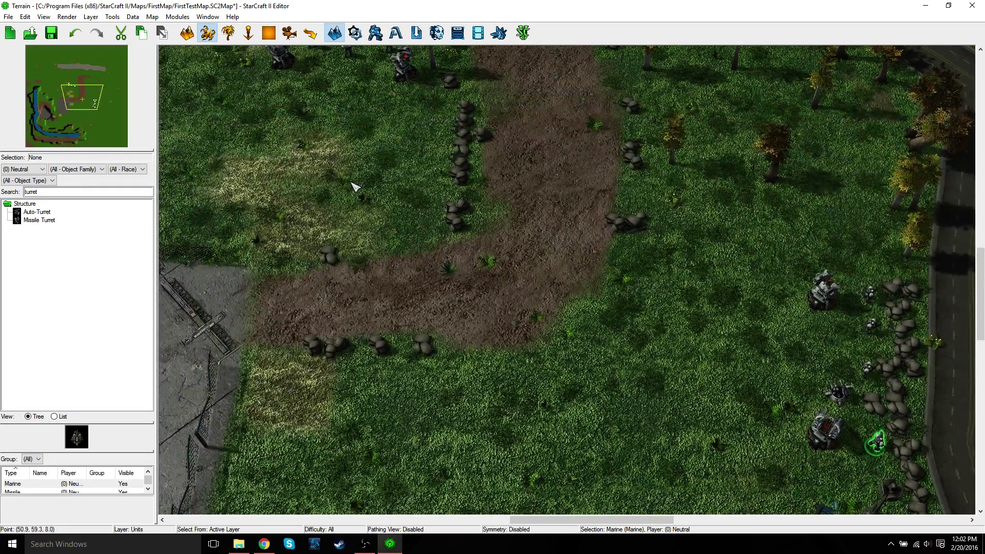
- Rotate the Missile Turret beside the concrete base to a new facing
{"action": "key", "text": "Down"}
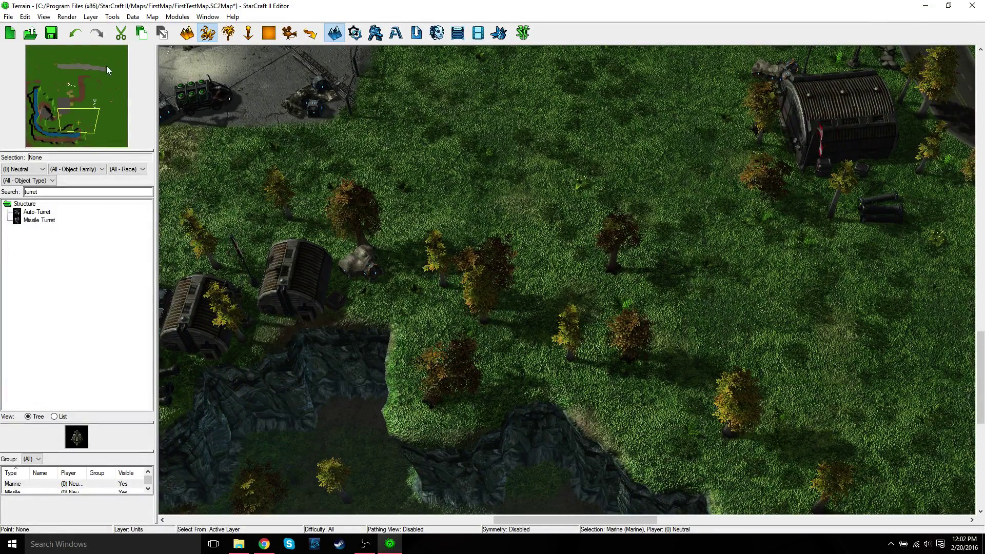
{"action": "left_click", "coordinate": [41, 221]}
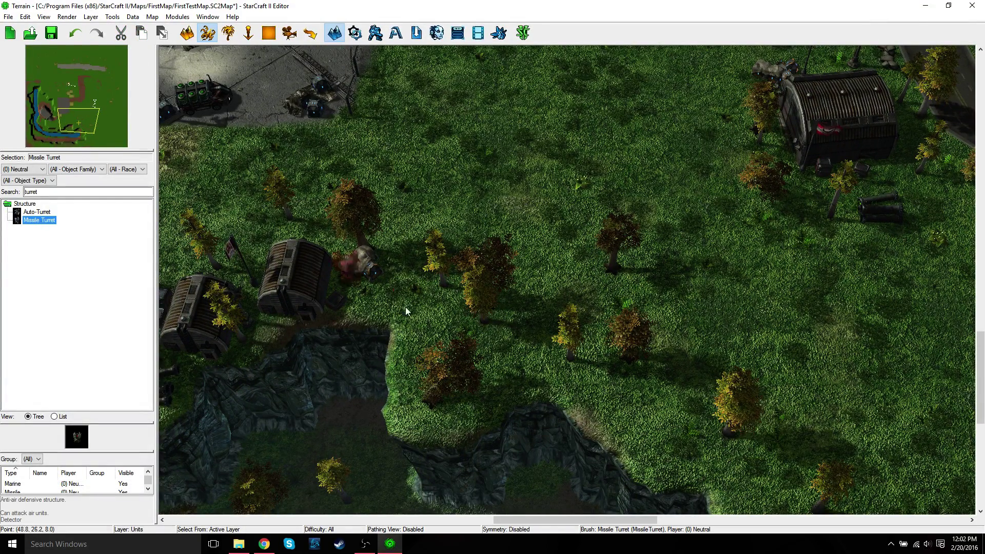
{"action": "key", "text": "Left"}
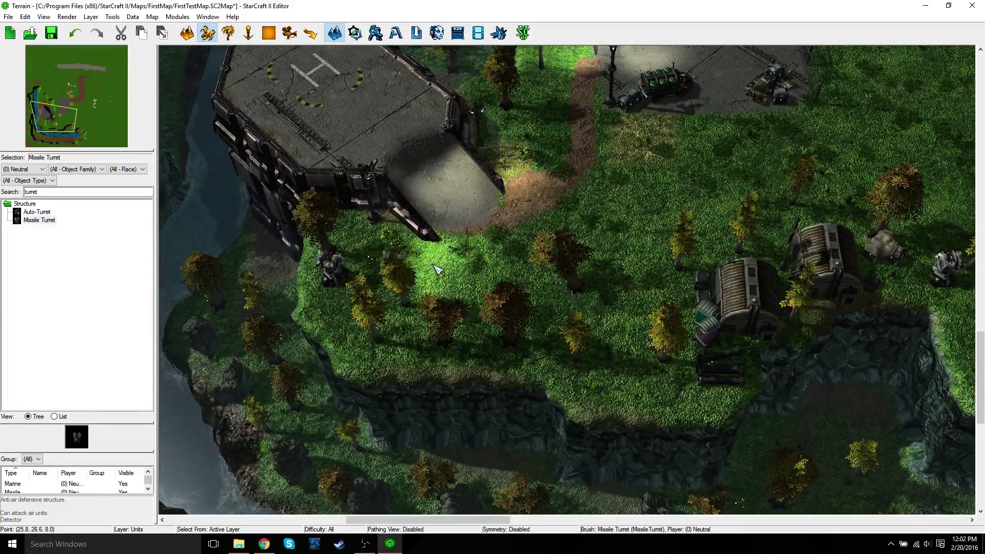
{"action": "key", "text": "Up"}
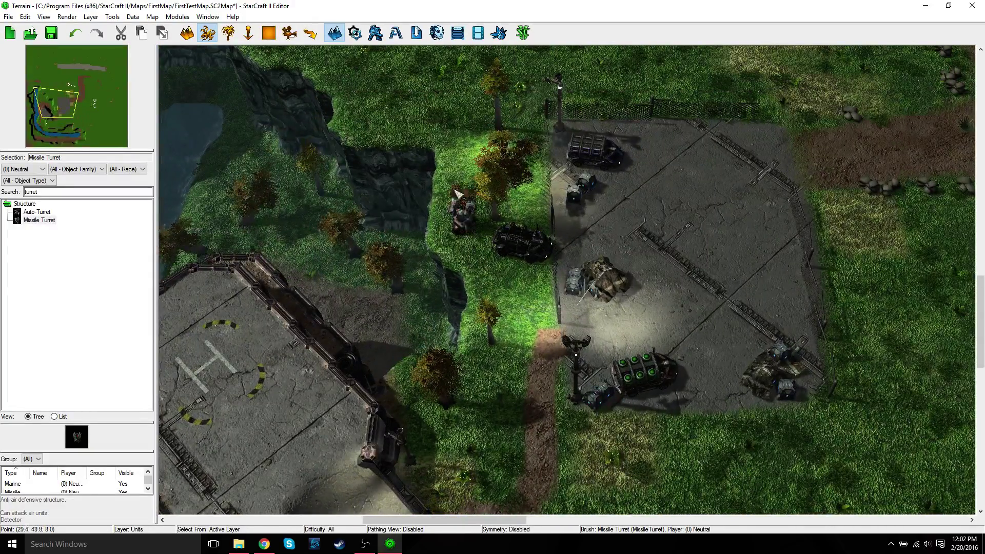
{"action": "key", "text": "Up"}
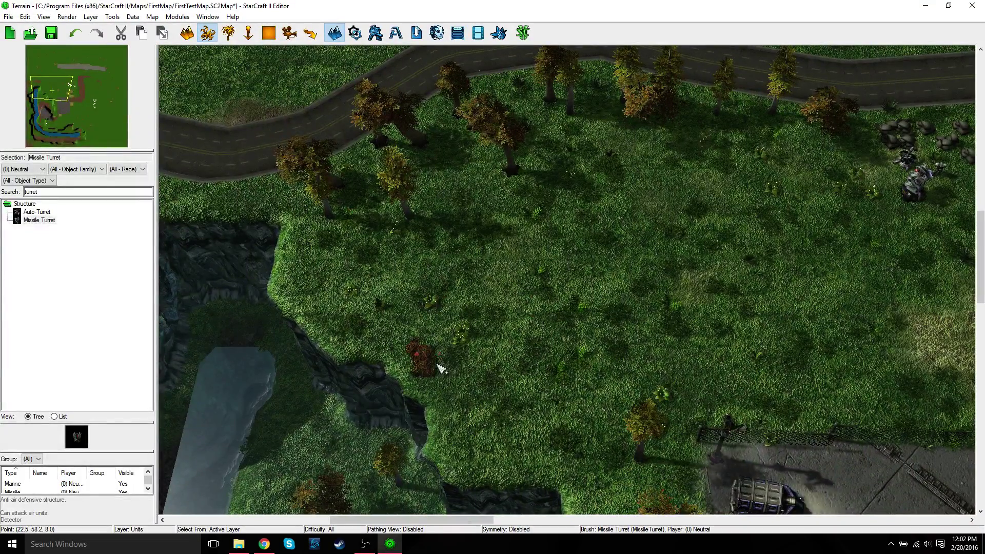
{"action": "key", "text": "Down"}
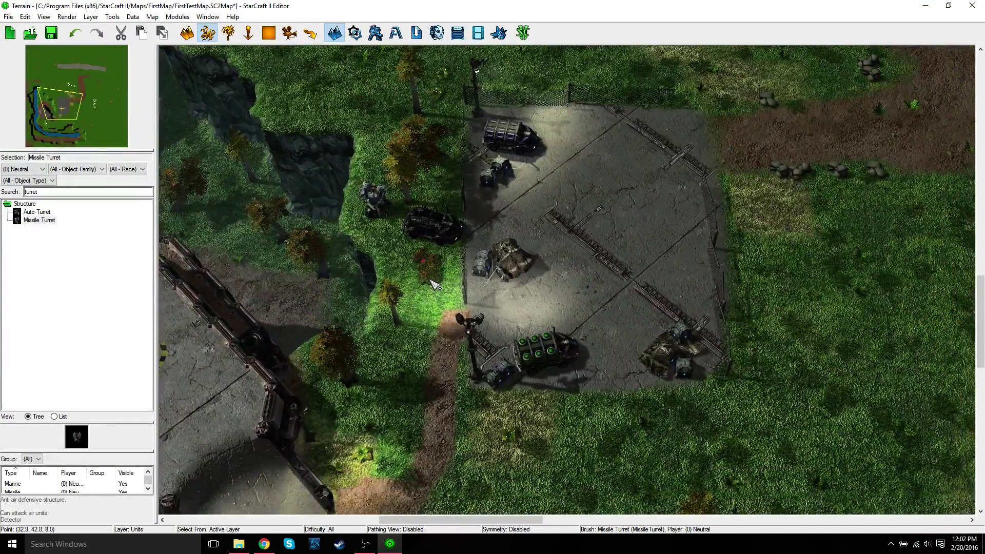
{"action": "key", "text": "Escape"}
{"action": "left_click", "coordinate": [377, 206]}
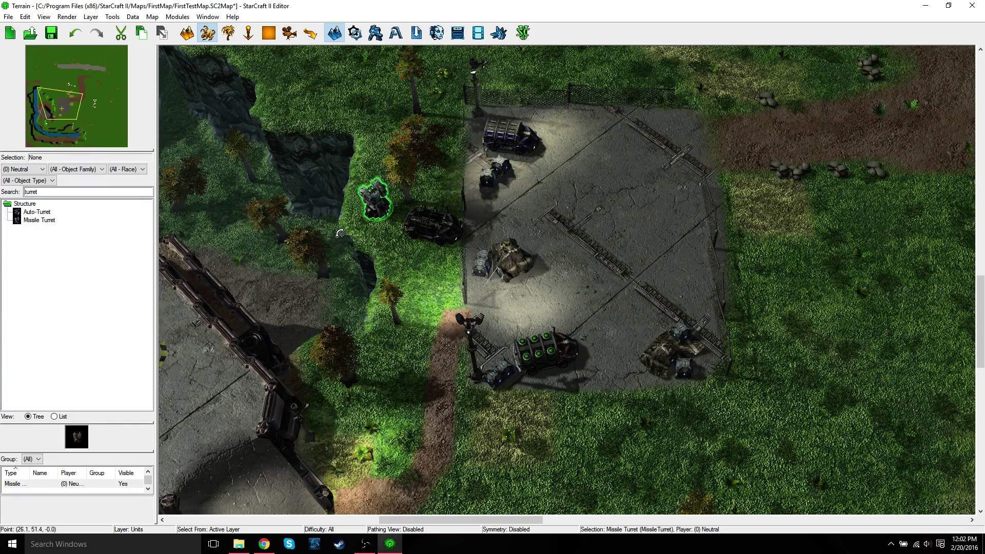
{"action": "left_click_drag", "start_coordinate": [346, 251], "coordinate": [358, 232]}
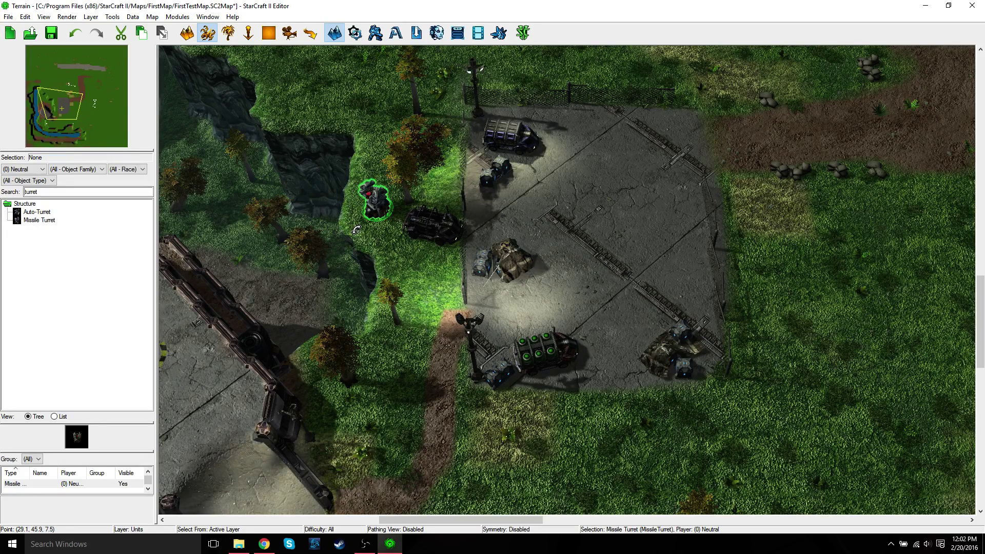
- Select the Missile Turrets at the cliff edge, beside the bunkers and in the rock gap
{"action": "key", "text": "Down"}
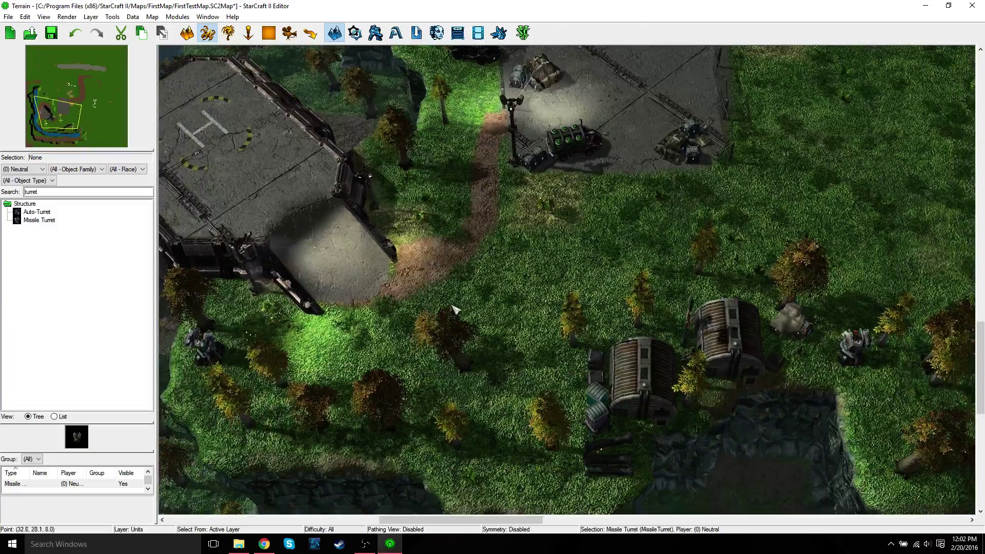
{"action": "key", "text": "Down"}
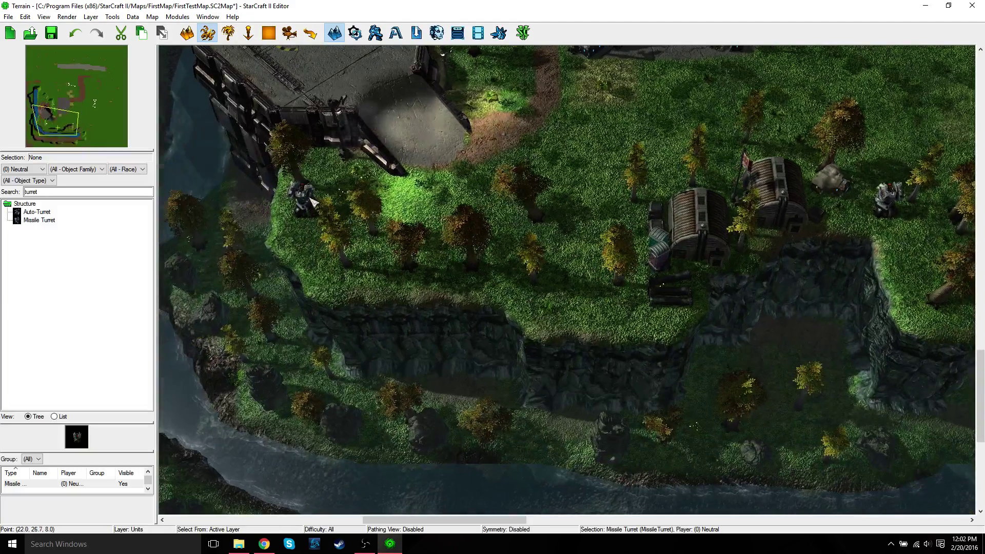
{"action": "left_click", "coordinate": [302, 198]}
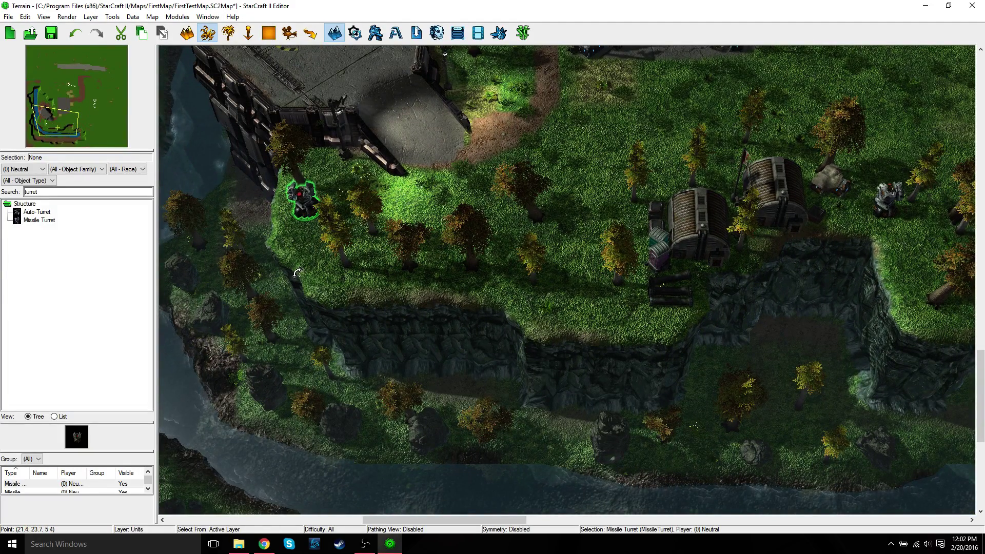
{"action": "key", "text": "Right"}
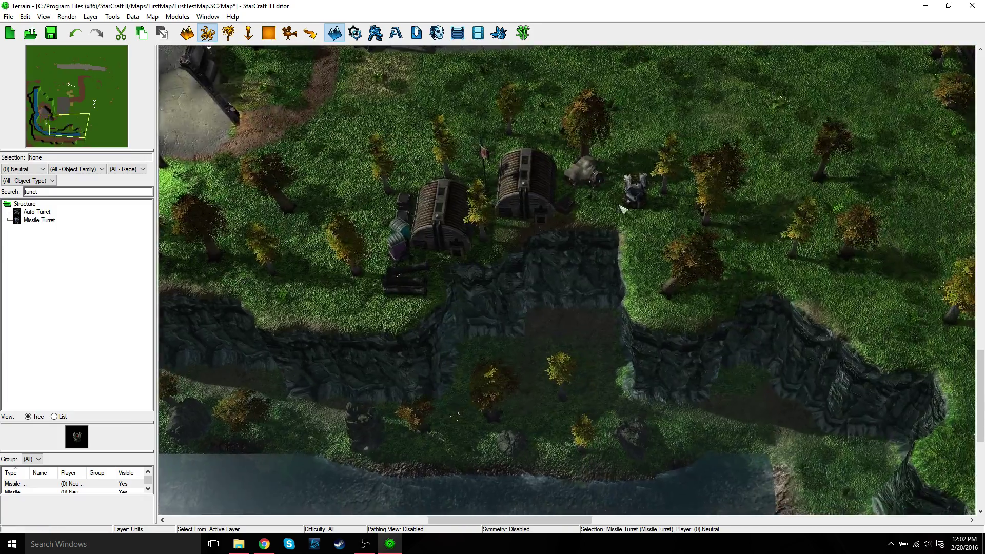
{"action": "left_click", "coordinate": [632, 197]}
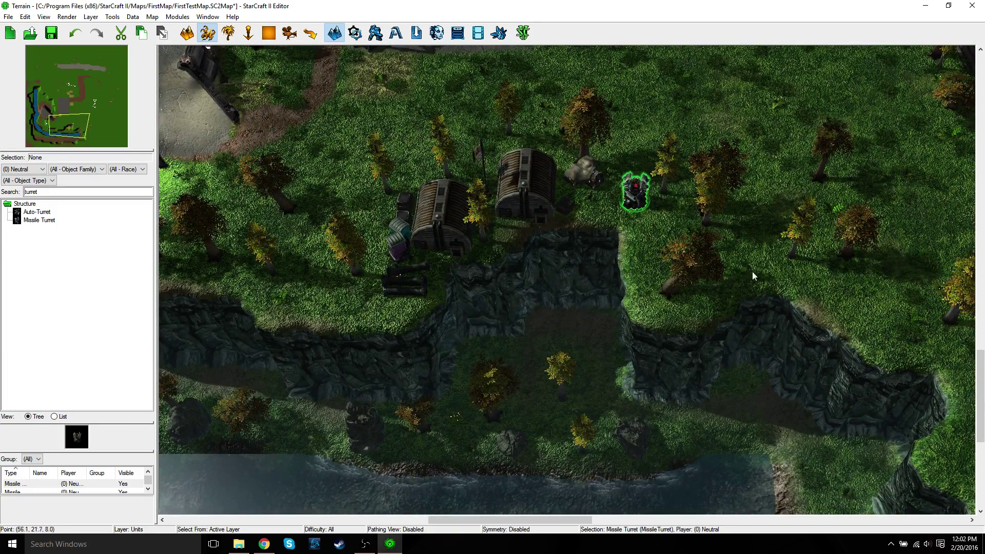
{"action": "key", "text": "Right"}
{"action": "key", "text": "Down"}
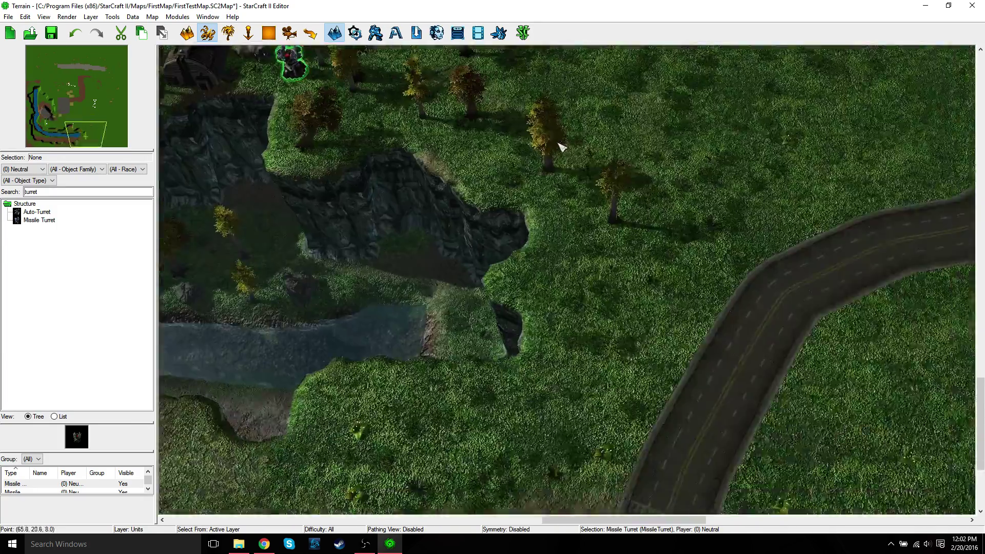
{"action": "key", "text": "Up"}
{"action": "key", "text": "Up"}
{"action": "key", "text": "Up"}
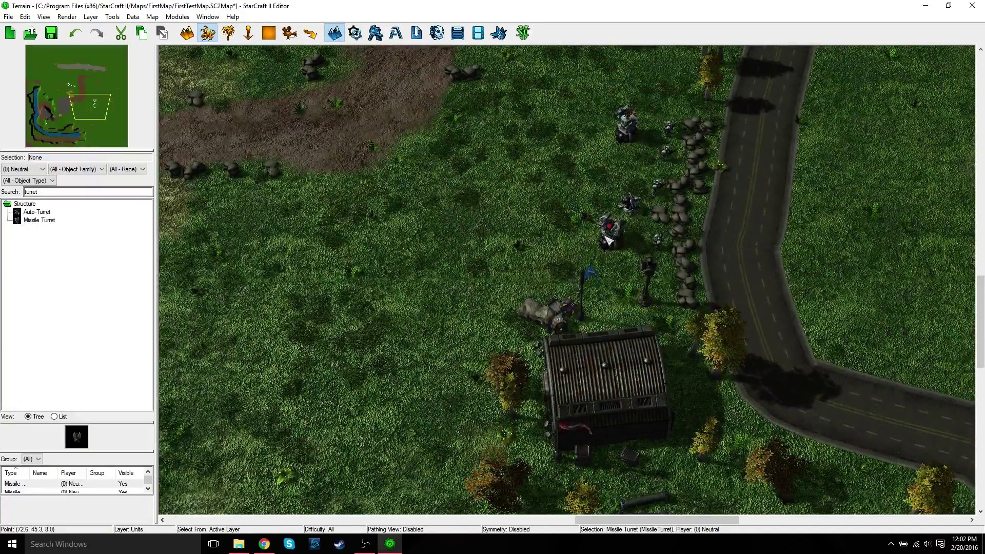
{"action": "left_click", "coordinate": [608, 240]}
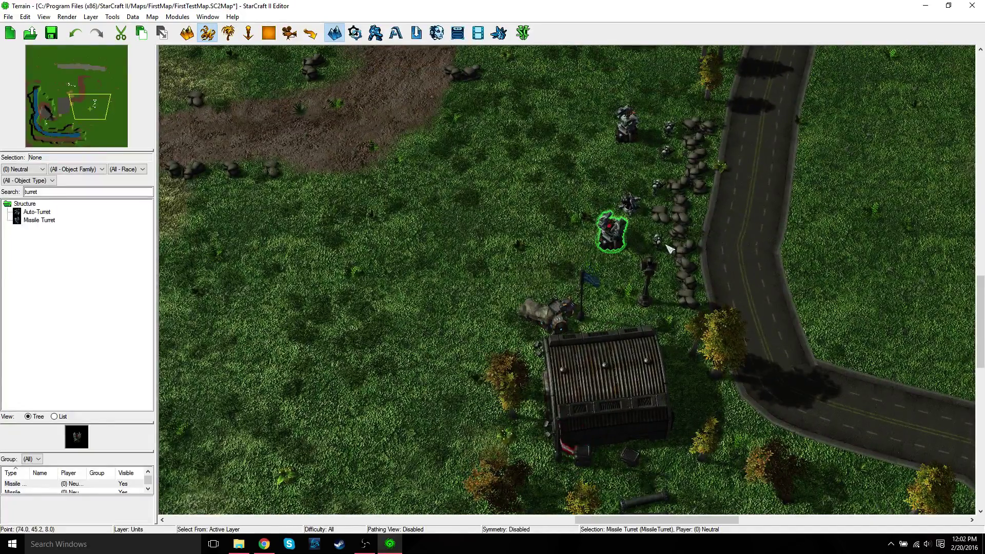
- Extend the Agria Dirt path east toward the guarded roadside rocks
{"action": "key", "text": "Up"}
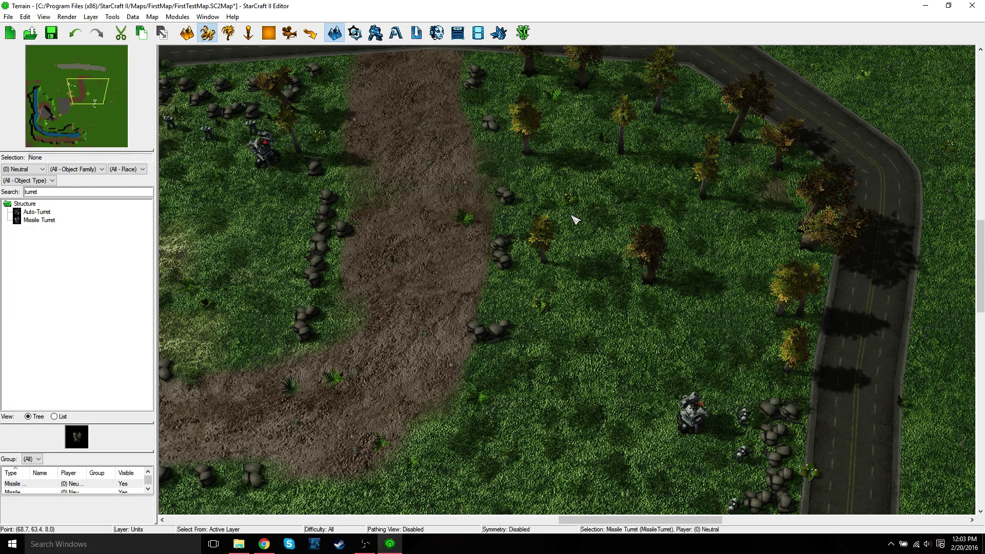
{"action": "middle_click_drag", "start_coordinate": [575, 219], "coordinate": [596, 276]}
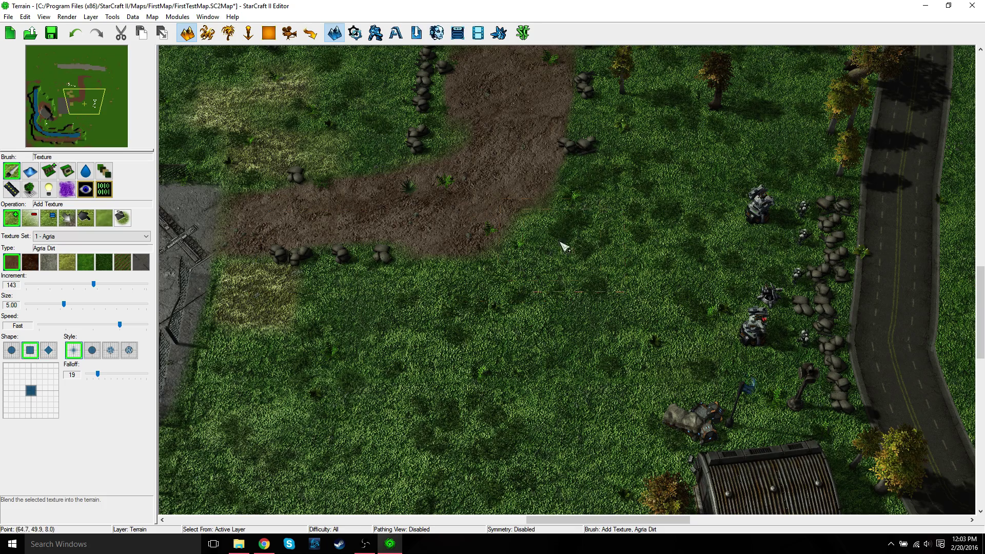
{"action": "mouse_move", "coordinate": [499, 220]}
{"action": "left_mouse_down"}
{"action": "mouse_move", "coordinate": [593, 193]}
{"action": "mouse_move", "coordinate": [560, 202]}
{"action": "mouse_move", "coordinate": [574, 213]}
{"action": "mouse_move", "coordinate": [658, 198]}
{"action": "mouse_move", "coordinate": [642, 208]}
{"action": "mouse_move", "coordinate": [696, 192]}
{"action": "mouse_move", "coordinate": [721, 167]}
{"action": "mouse_move", "coordinate": [808, 168]}
{"action": "left_mouse_up"}
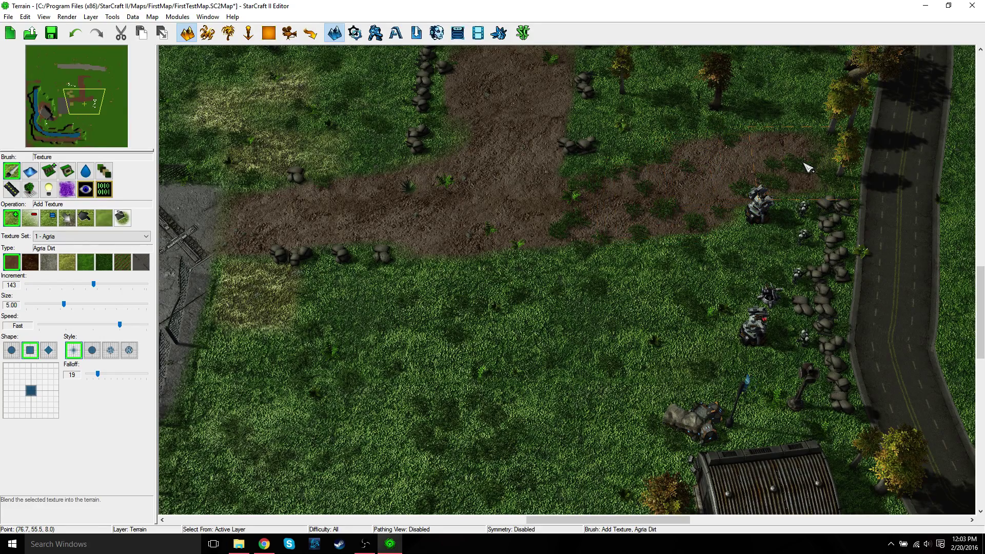
- Pan west and south until the helipad platform is in view
{"action": "key", "text": "Up"}
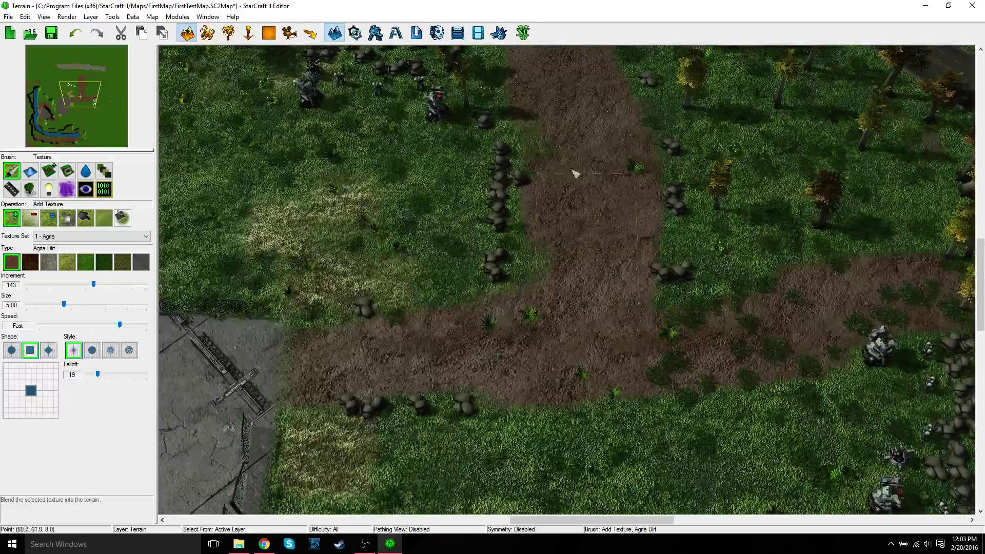
{"action": "key", "text": "Down"}
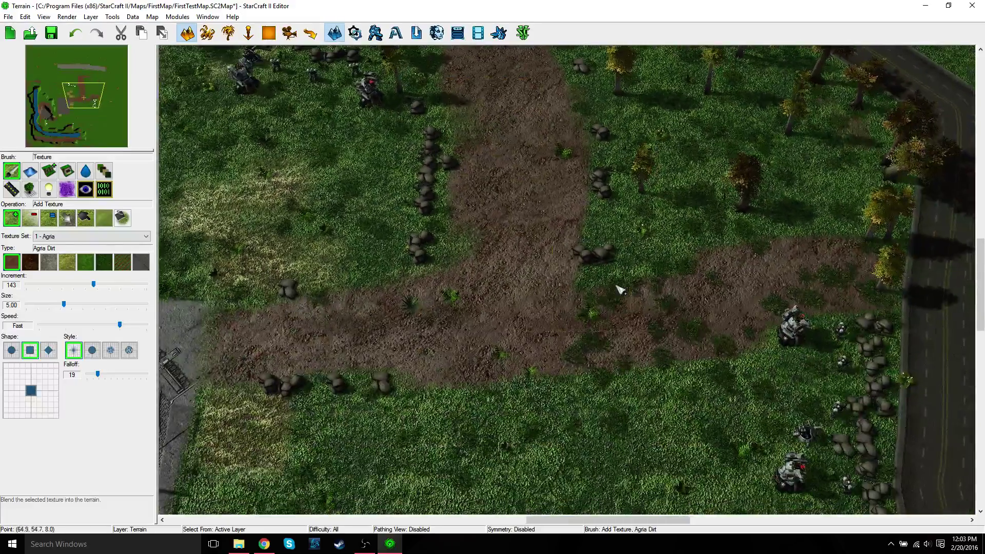
{"action": "key", "text": "Down"}
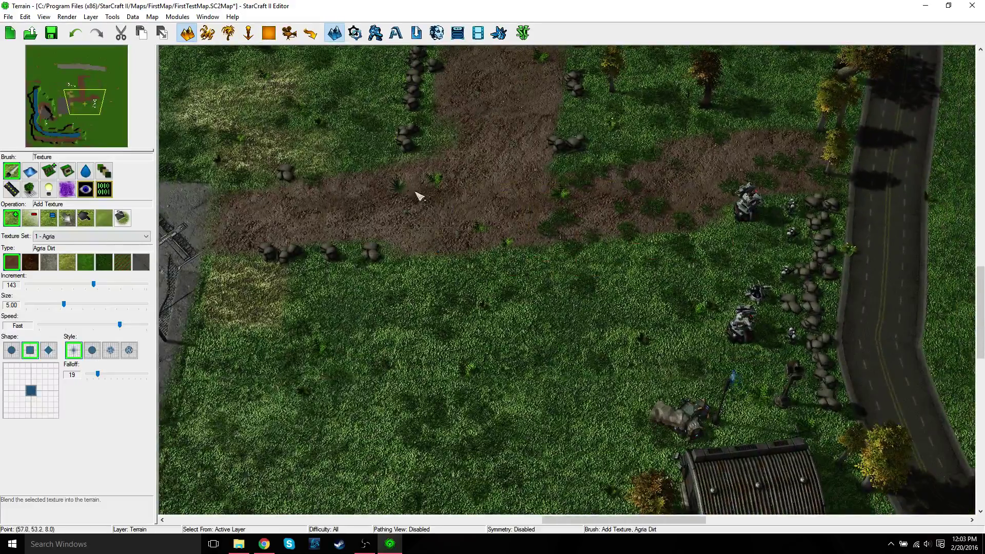
{"action": "key", "text": "Left"}
{"action": "key", "text": "Up"}
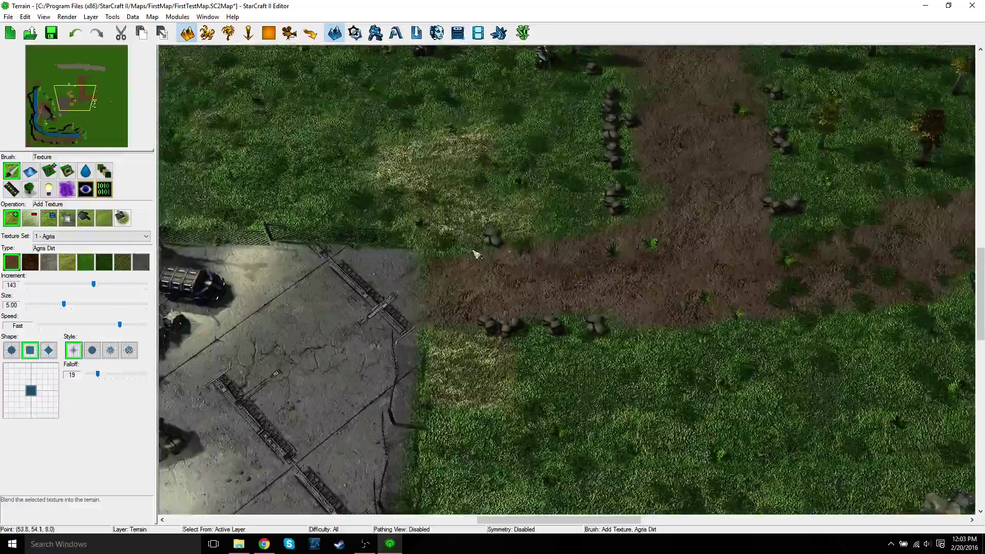
{"action": "key", "text": "Down"}
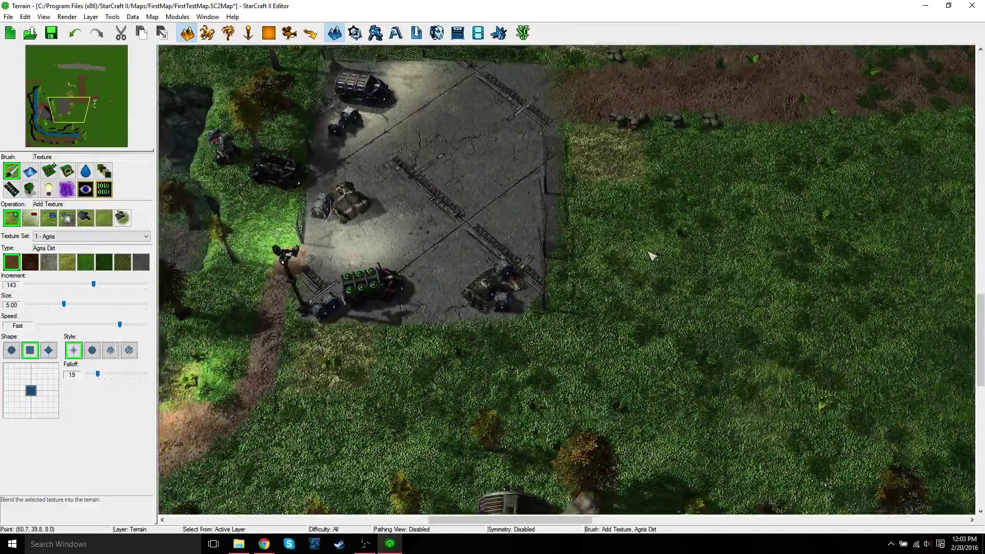
{"action": "key", "text": "Down"}
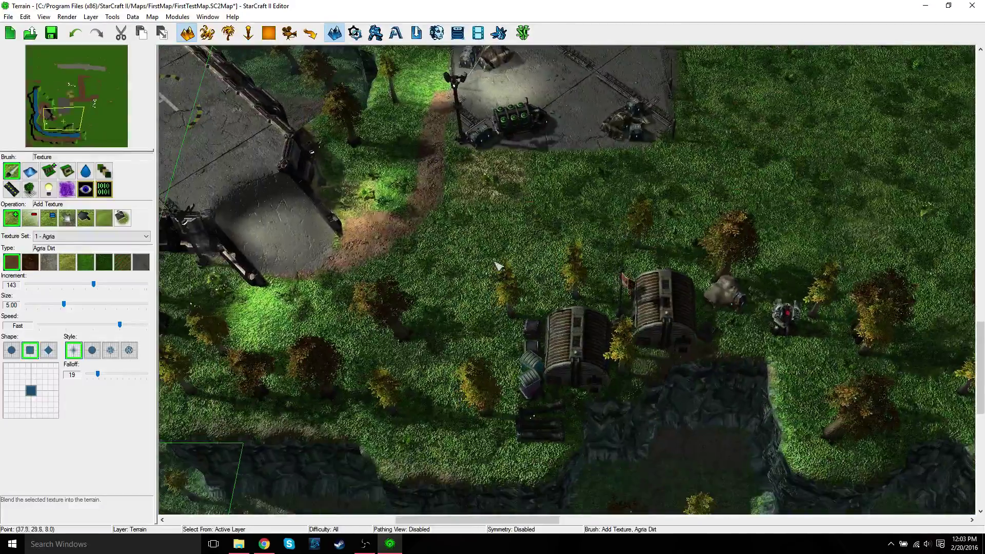
{"action": "key", "text": "Left"}
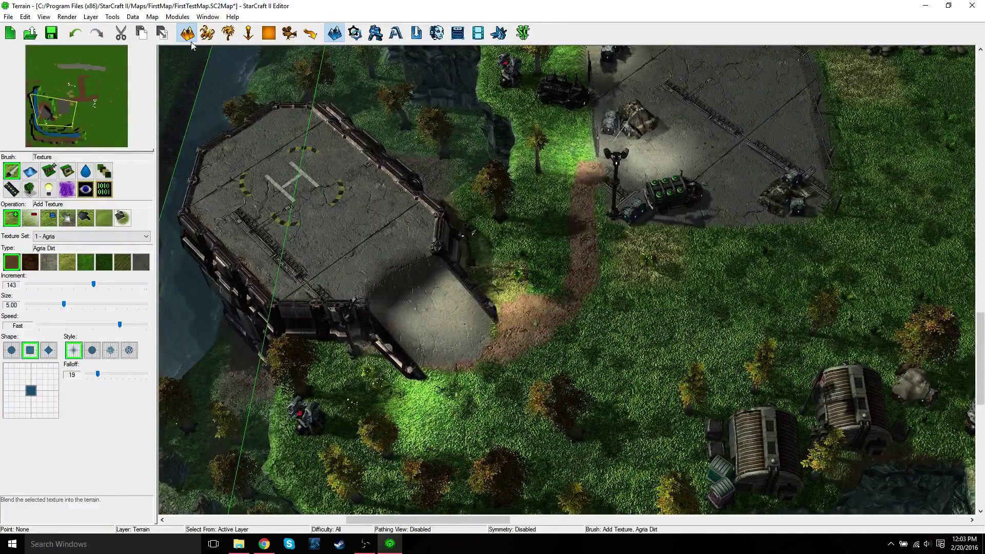
- Add the Standard Liberty (Campaign) and Liberty Story (Campaign) dependencies, then close Messages
{"action": "left_click", "coordinate": [207, 34]}
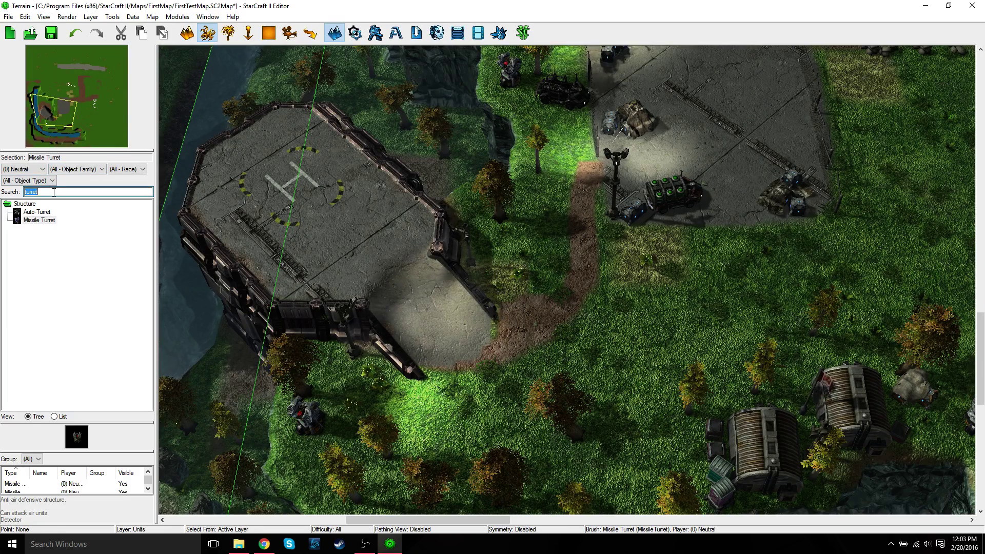
{"action": "type", "text": "l"}
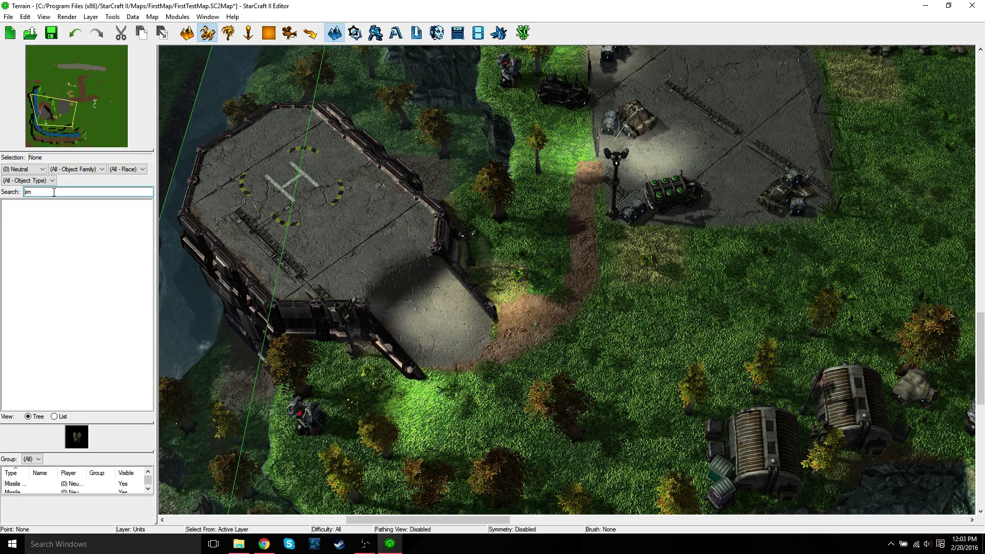
{"action": "left_click", "coordinate": [8, 17]}
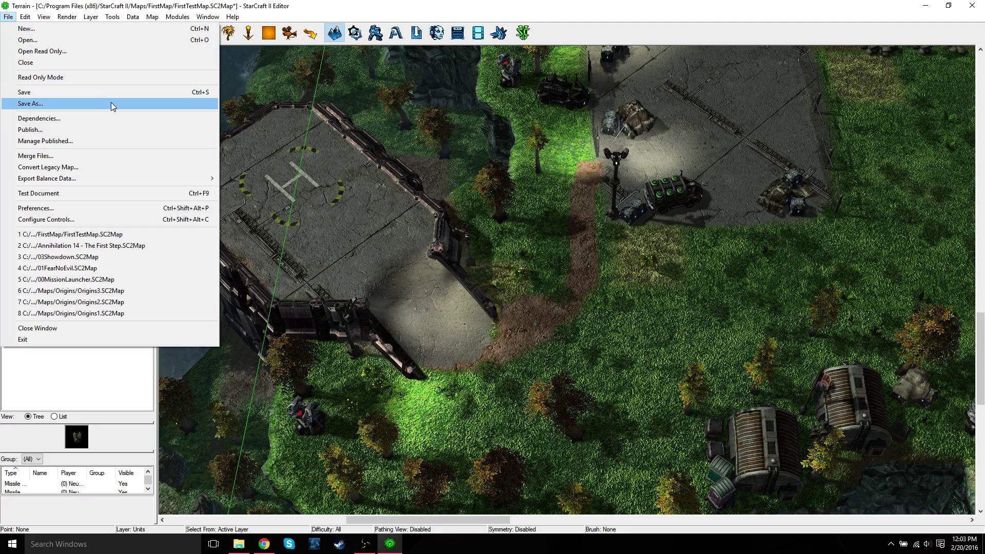
{"action": "left_click", "coordinate": [52, 119]}
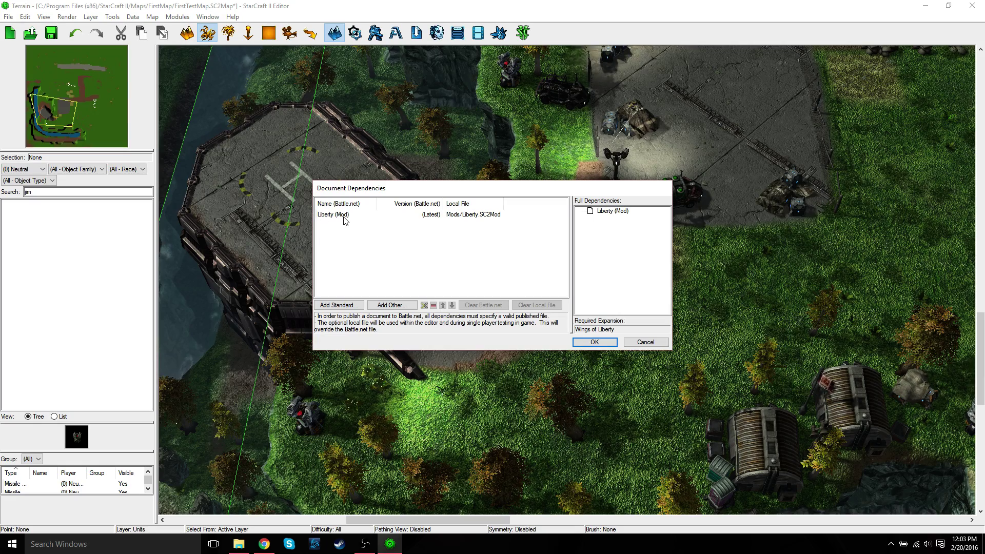
{"action": "left_click", "coordinate": [349, 306]}
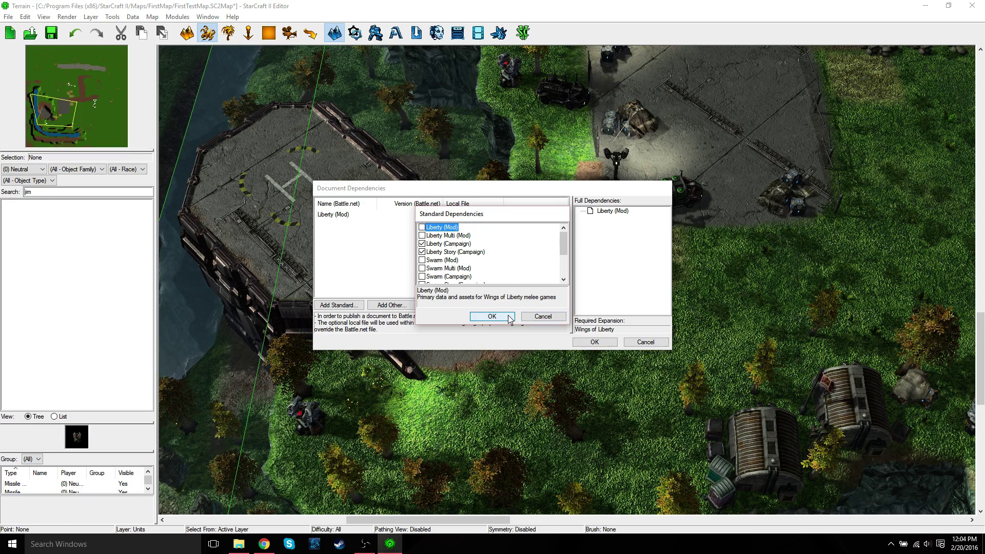
{"action": "left_click", "coordinate": [510, 317]}
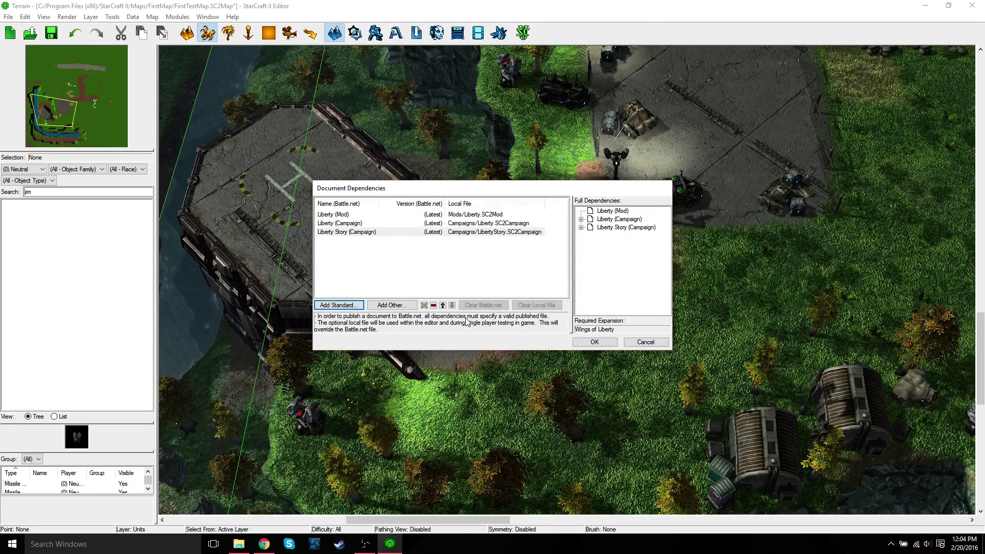
{"action": "left_click", "coordinate": [604, 342]}
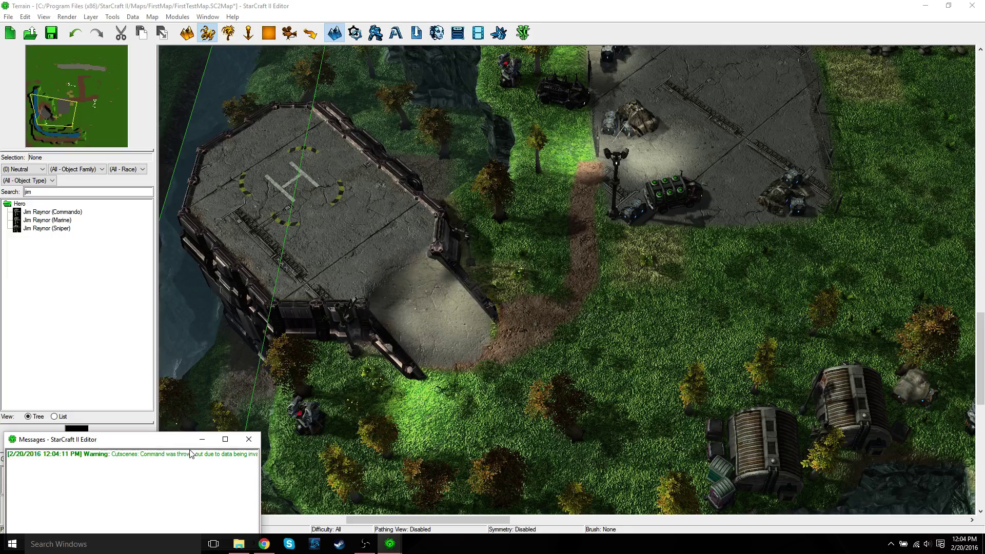
{"action": "left_click", "coordinate": [250, 441]}
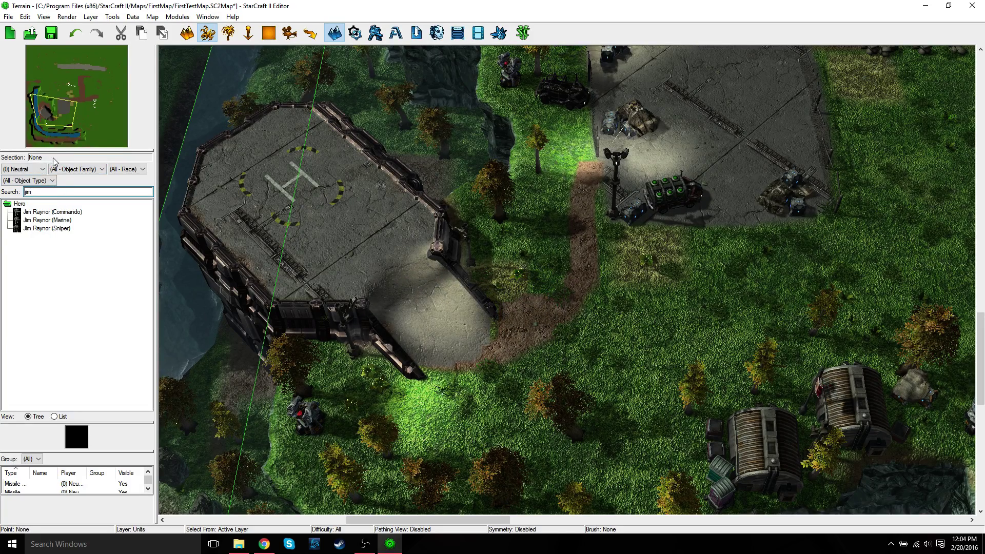
- Set the owner to Player 1 and place Jim Raynor (Commando) on the lower platform
{"action": "left_click", "coordinate": [36, 170]}
{"action": "left_click", "coordinate": [18, 185]}
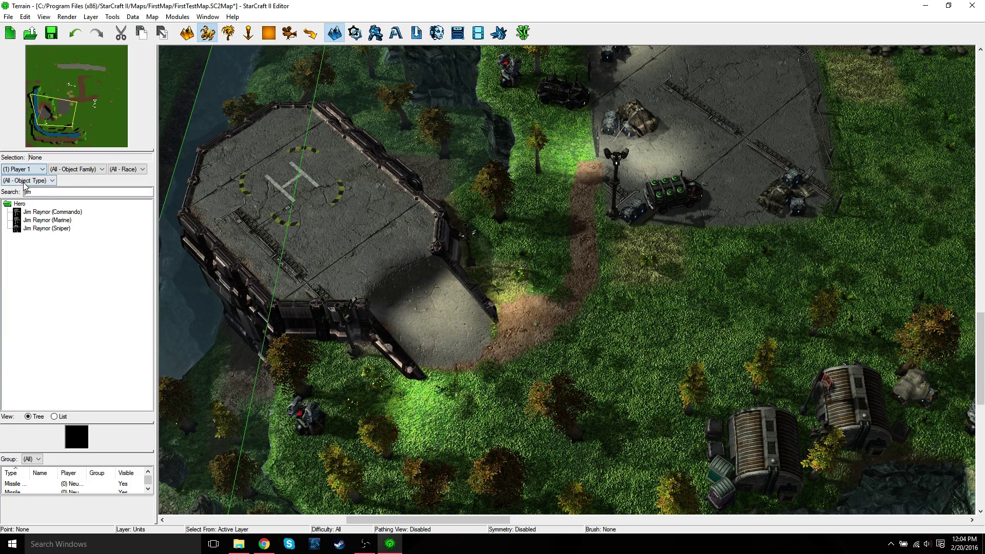
{"action": "left_click", "coordinate": [39, 214]}
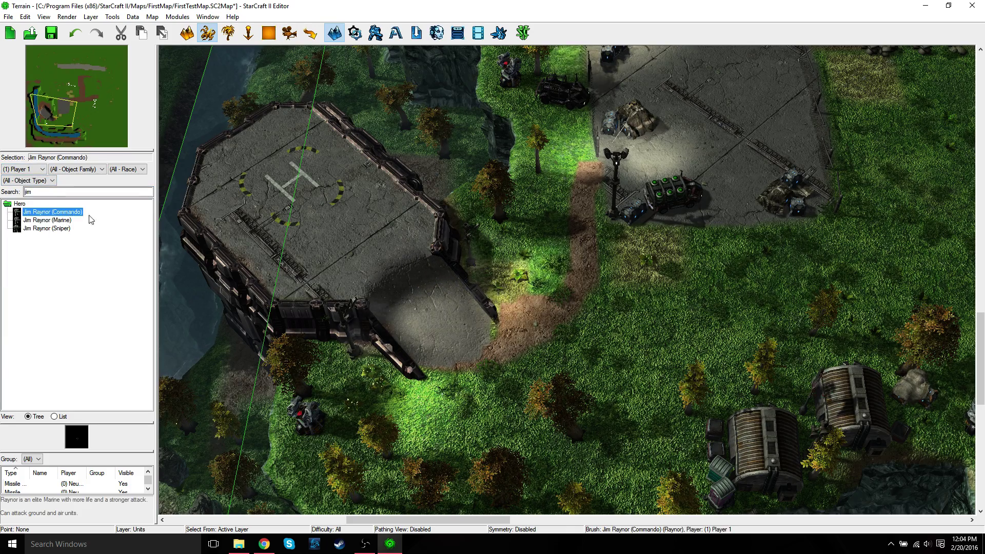
{"action": "left_click", "coordinate": [433, 311]}
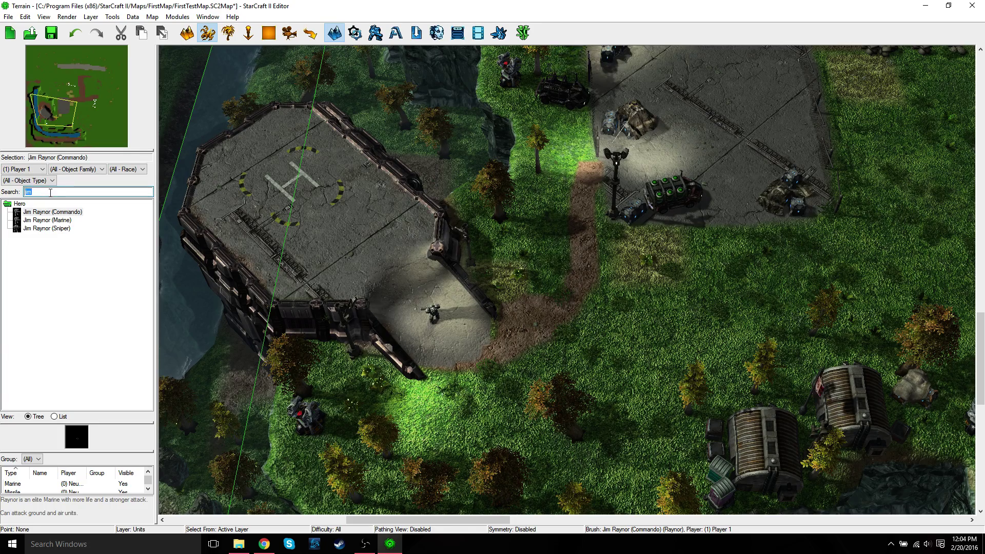
- Search 'marine' and place two Marines on the helipad platform
{"action": "type", "text": "marine"}
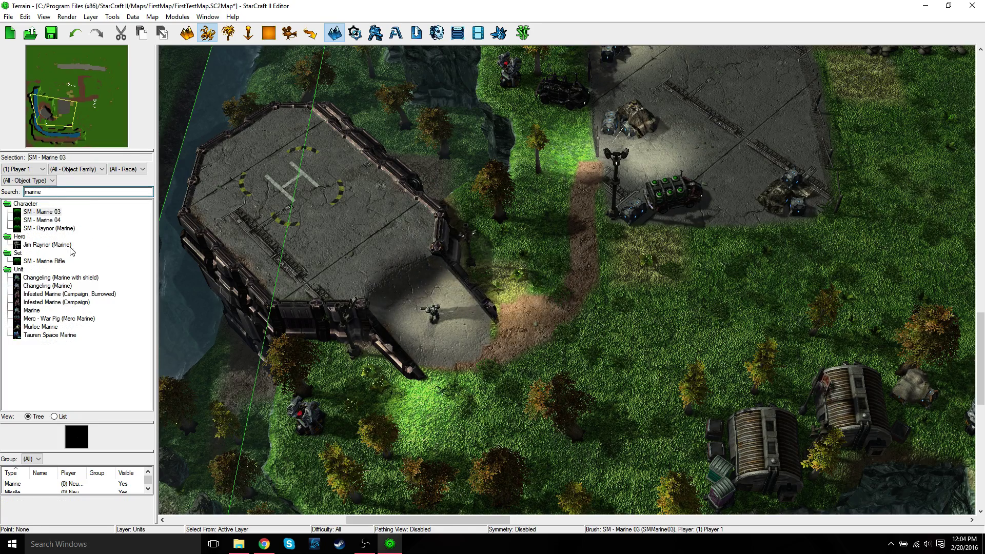
{"action": "left_click", "coordinate": [31, 311]}
{"action": "left_click", "coordinate": [374, 280]}
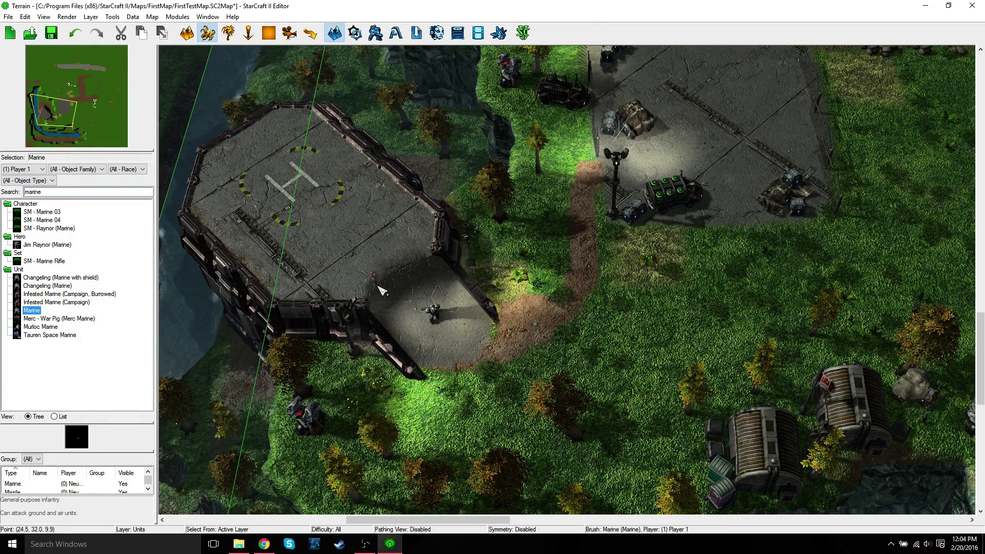
{"action": "left_click", "coordinate": [413, 258]}
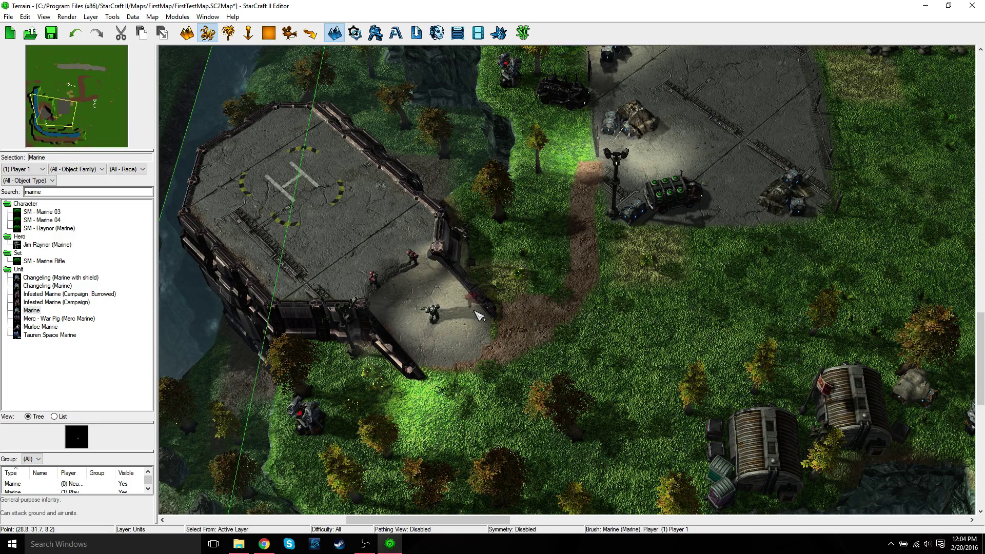
{"action": "key", "text": "Escape"}
- Select Jim Raynor and both Marines to check their placement on the platform
{"action": "left_click", "coordinate": [443, 316]}
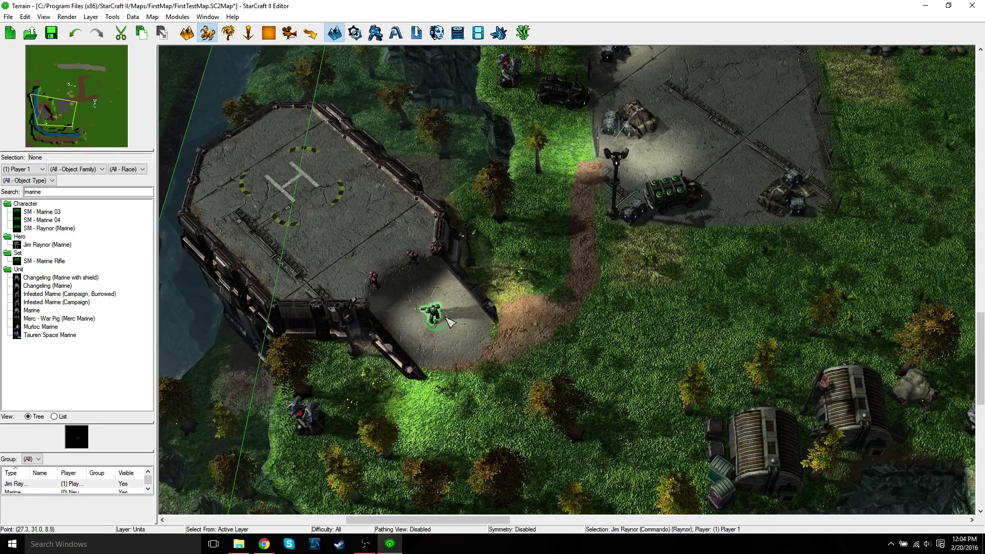
{"action": "left_click", "coordinate": [387, 288]}
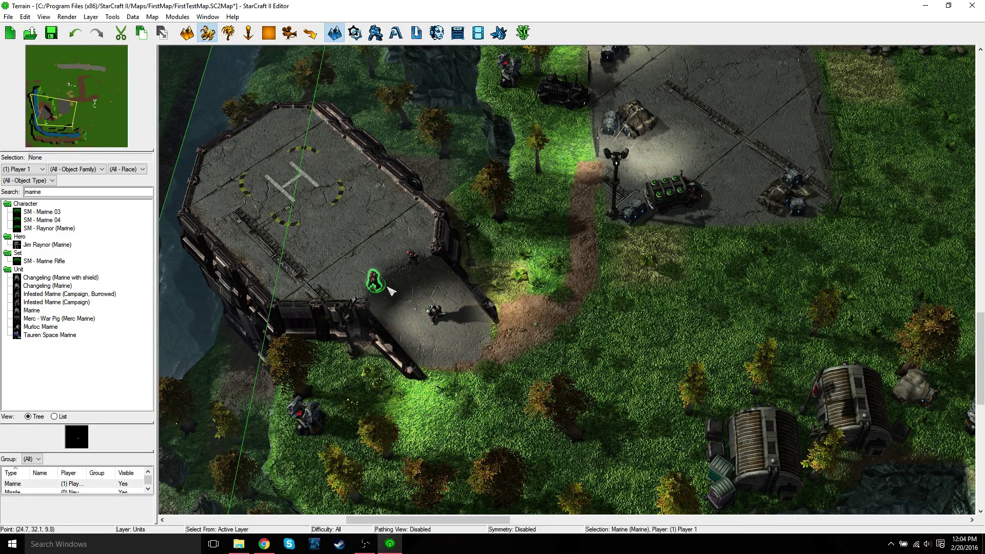
{"action": "left_click", "coordinate": [413, 257]}
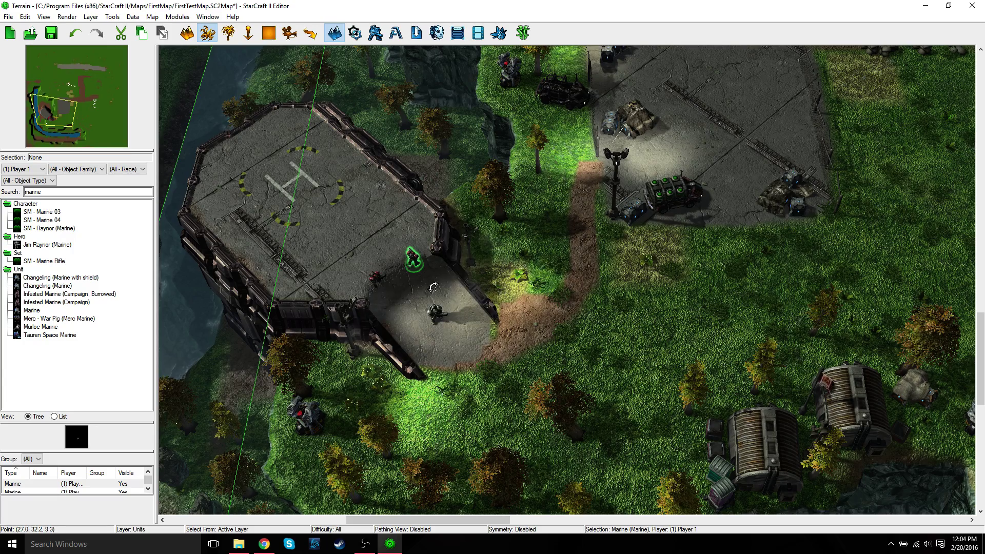
{"action": "key", "text": "Down"}
{"action": "key", "text": "Right"}
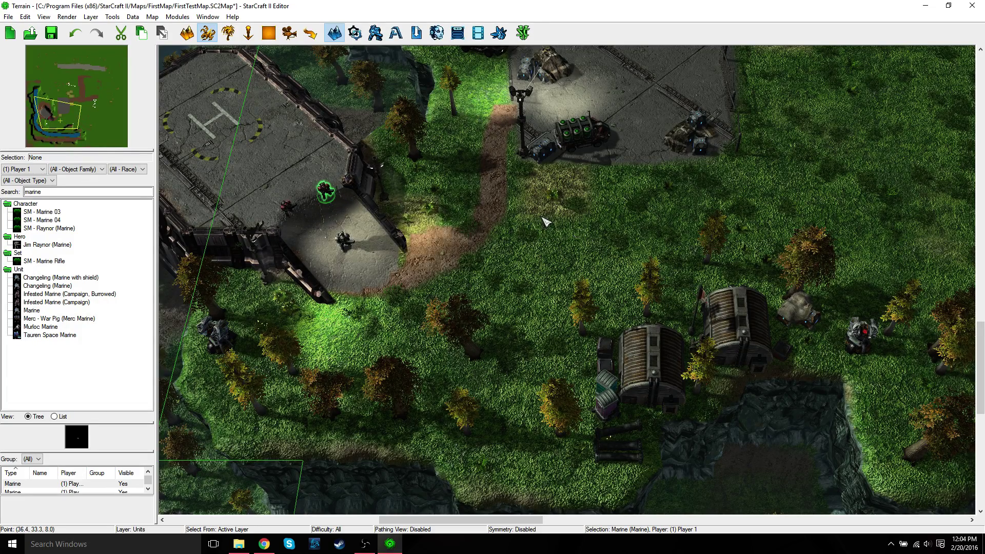
{"action": "key", "text": "Up"}
{"action": "key", "text": "Left"}
- Search 'ship', pick Colony Ship (Landed), and undo its first placement
{"action": "double_click", "coordinate": [78, 192]}
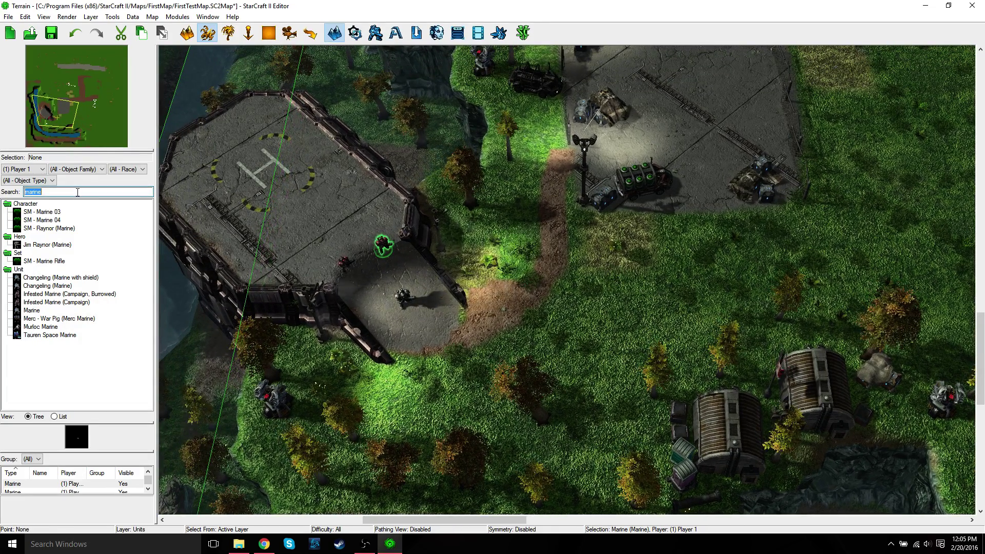
{"action": "type", "text": "ship"}
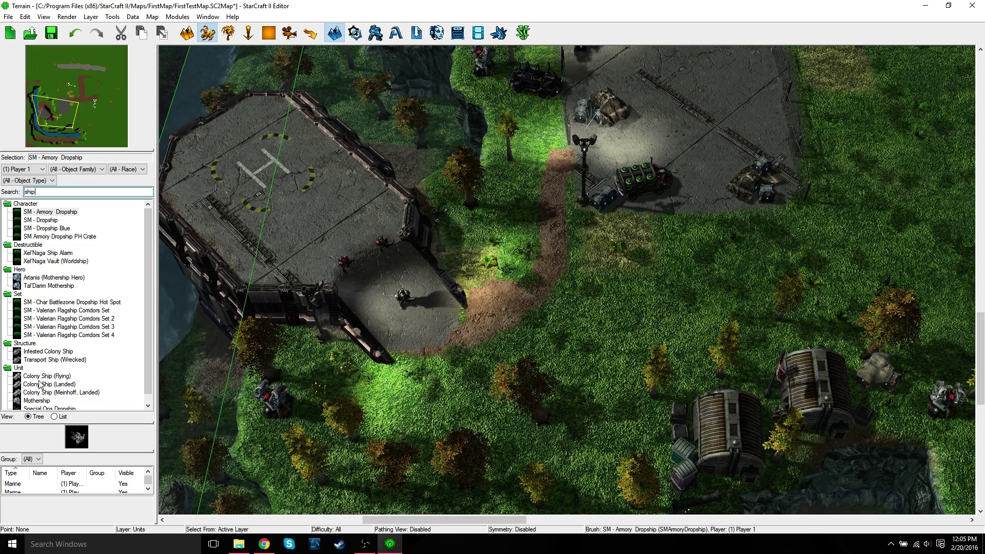
{"action": "left_click", "coordinate": [41, 385]}
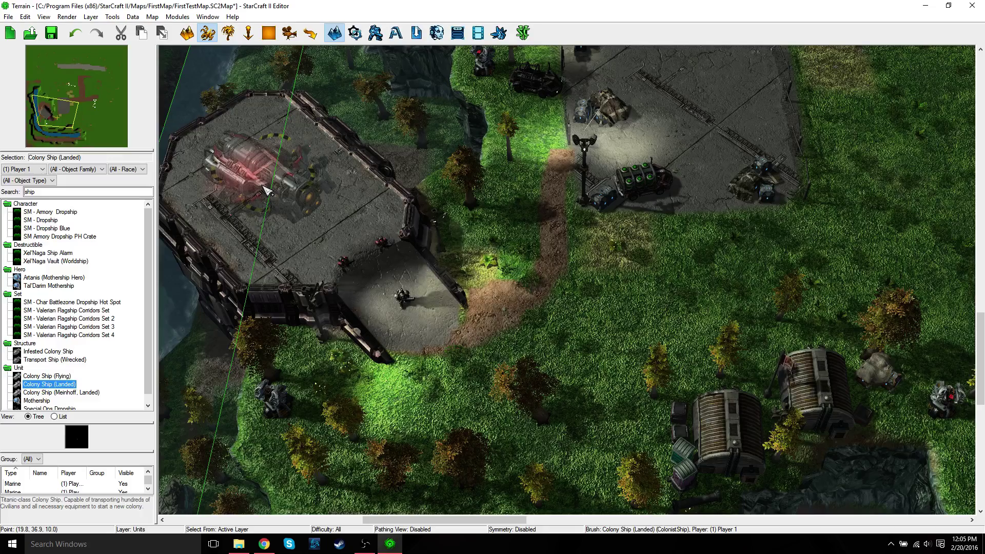
{"action": "left_click", "coordinate": [267, 191]}
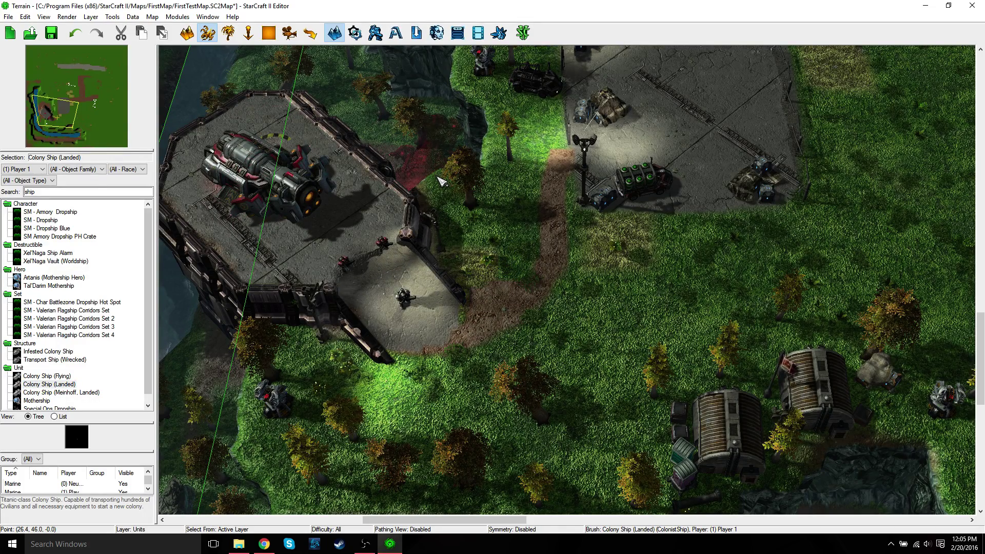
{"action": "key", "text": "ctrl+z"}
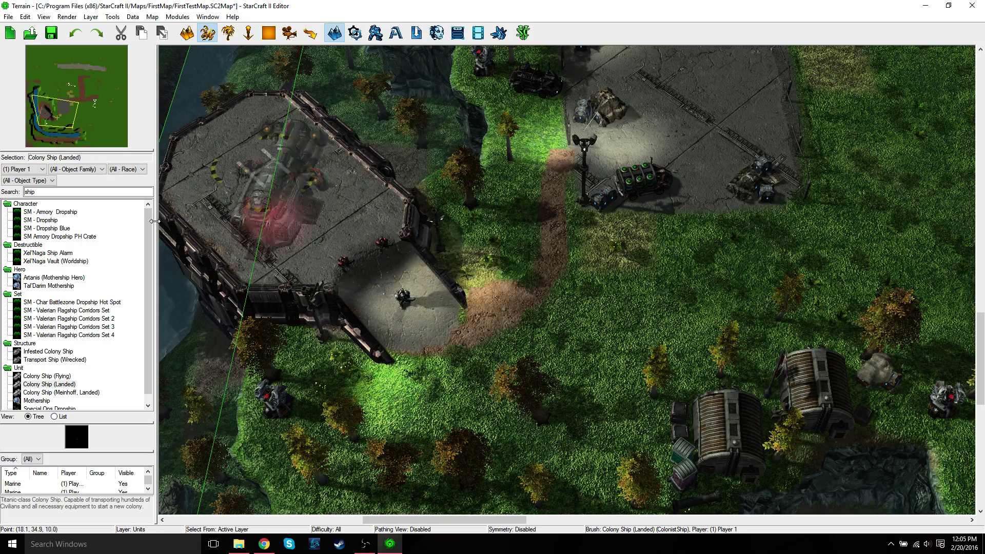
- Place the Colony Ship as Neutral on the helipad and rotate it to a new facing
{"action": "left_click", "coordinate": [43, 169]}
{"action": "left_click", "coordinate": [21, 178]}
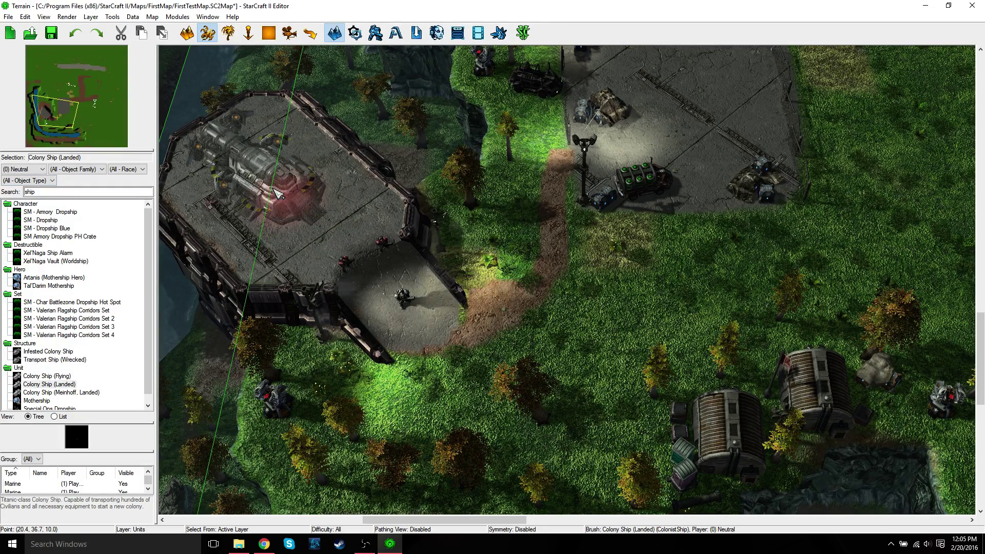
{"action": "left_click", "coordinate": [278, 191]}
{"action": "key", "text": "Escape"}
{"action": "left_click_drag", "start_coordinate": [280, 205], "coordinate": [451, 289], "text": "ctrl"}
{"action": "key", "text": "Right"}
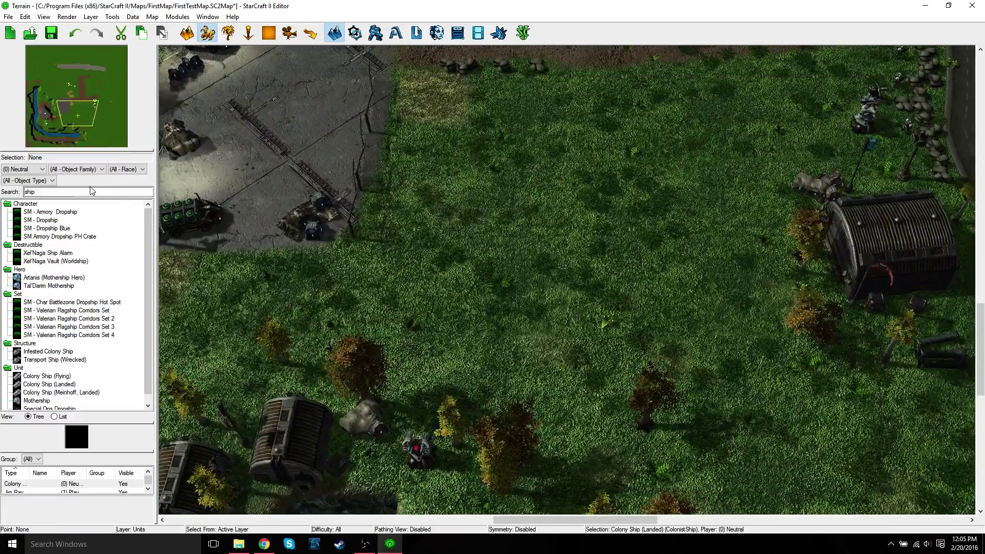
- Search the Units palette for 'bio' and place a Command Bio-Dome on the open grass
{"action": "double_click", "coordinate": [79, 191]}
{"action": "type", "text": "bio"}
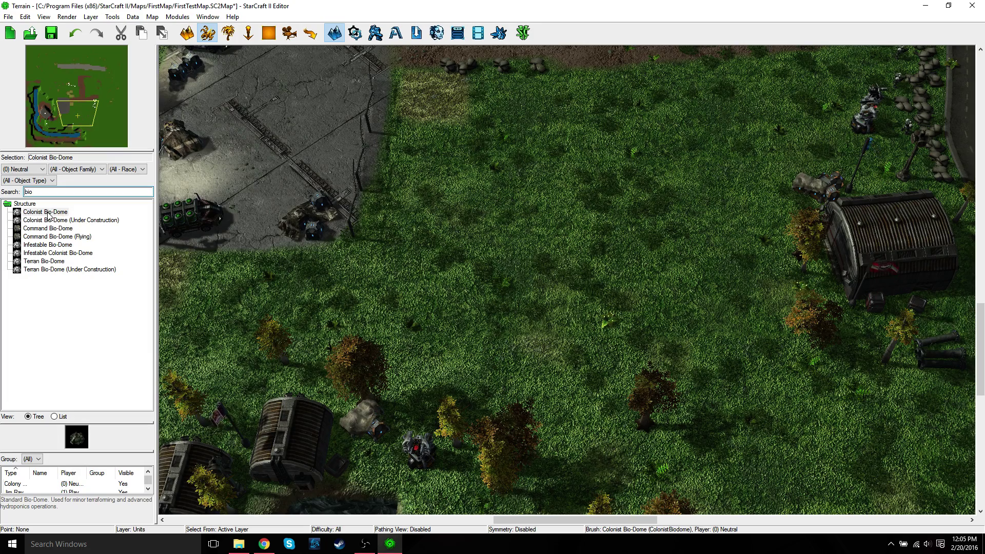
{"action": "left_click", "coordinate": [48, 228]}
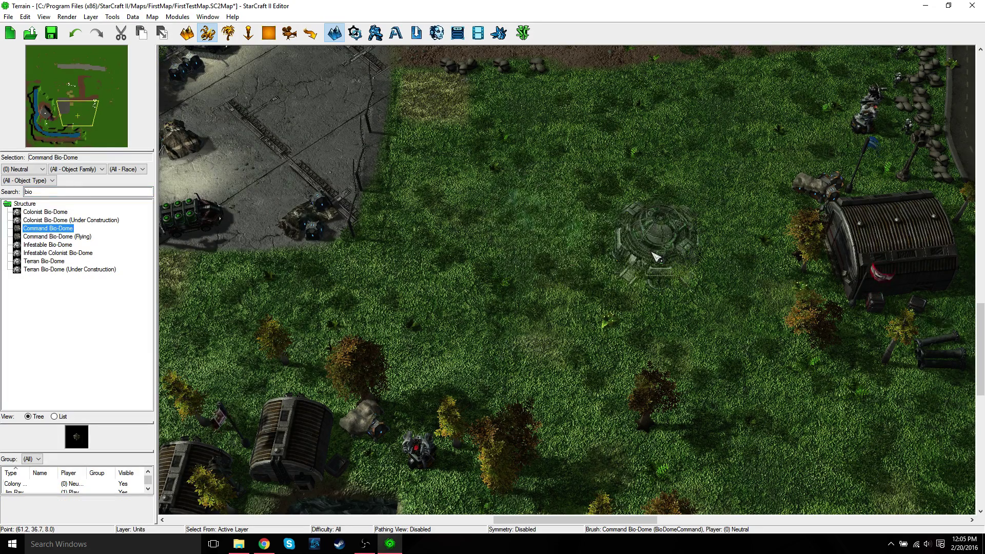
{"action": "middle_click_drag", "start_coordinate": [698, 334], "coordinate": [657, 328]}
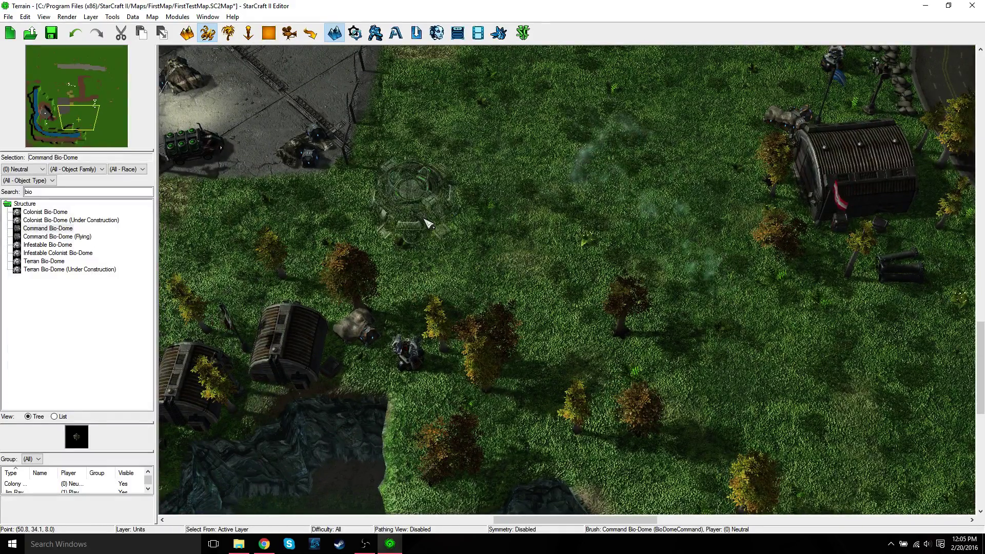
{"action": "left_click", "coordinate": [426, 226]}
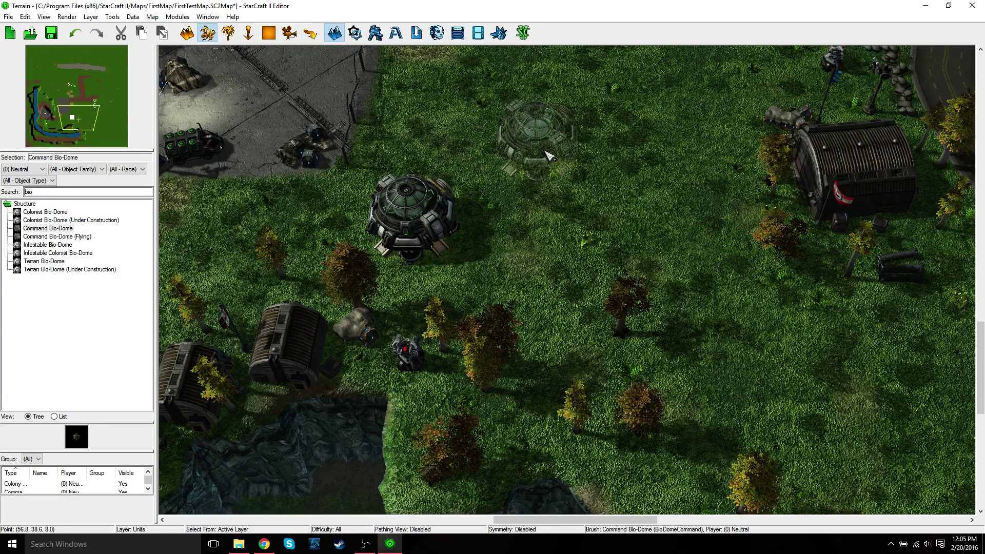
{"action": "key", "text": "Up"}
{"action": "key", "text": "Right"}
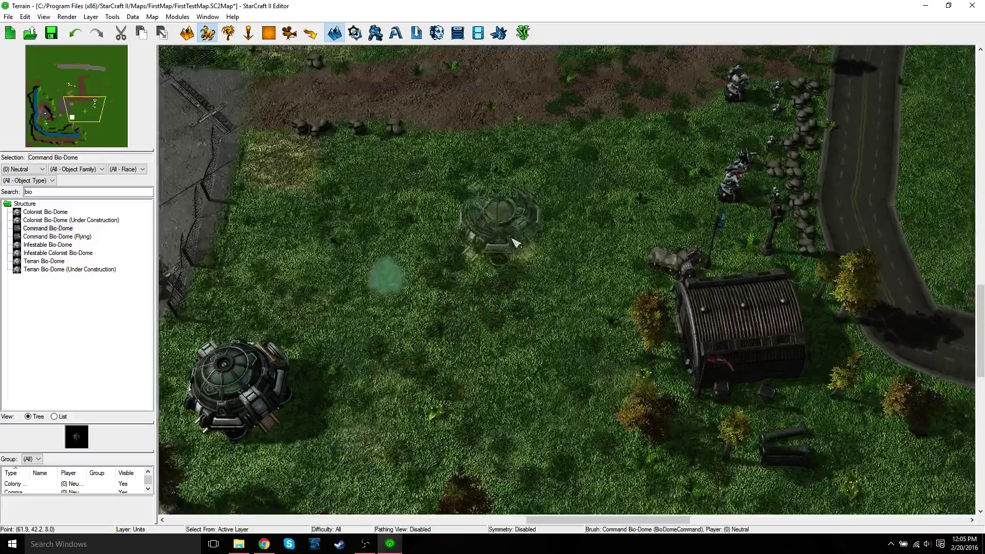
- Search the palette for 'barracks' and place two Barracks on the grass beside the base
{"action": "double_click", "coordinate": [48, 191]}
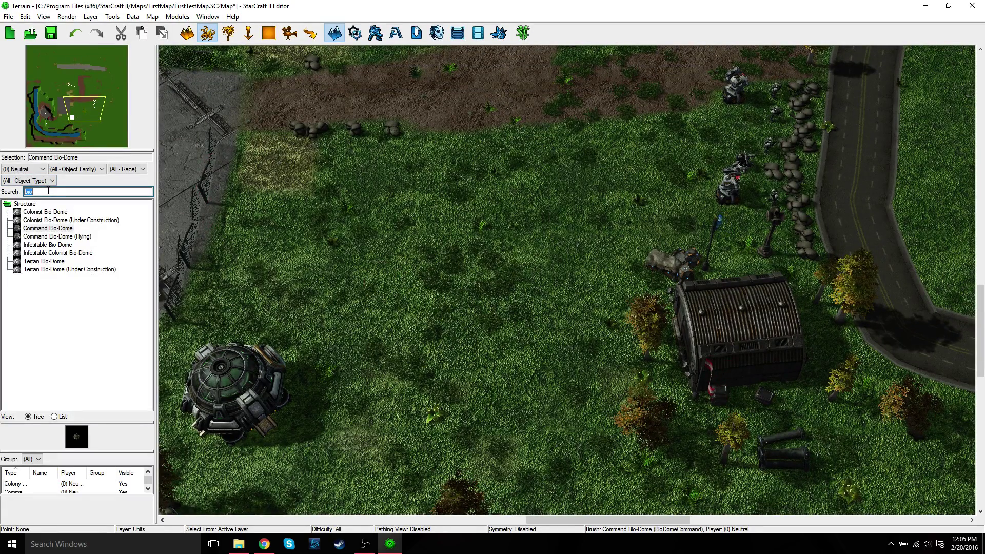
{"action": "type", "text": "barracks"}
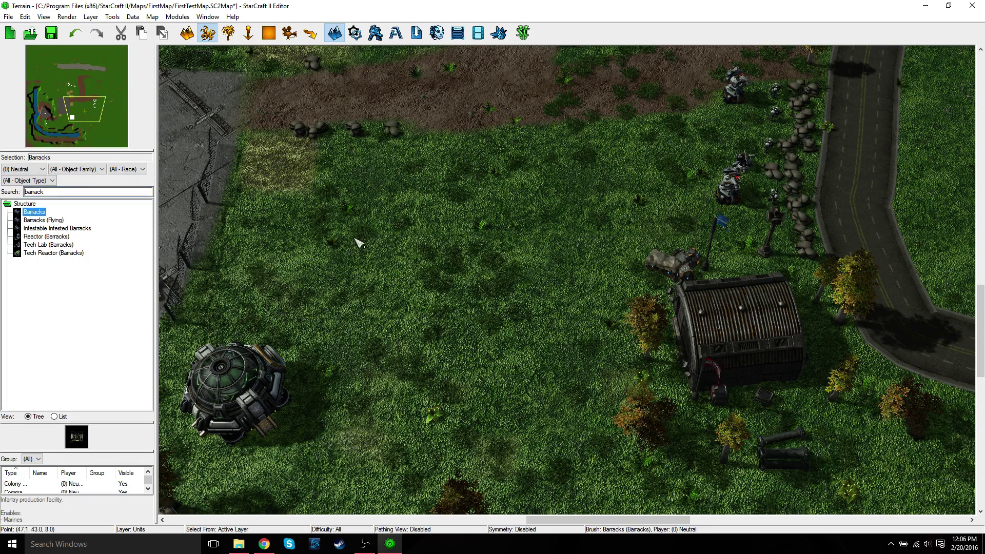
{"action": "left_click", "coordinate": [666, 219]}
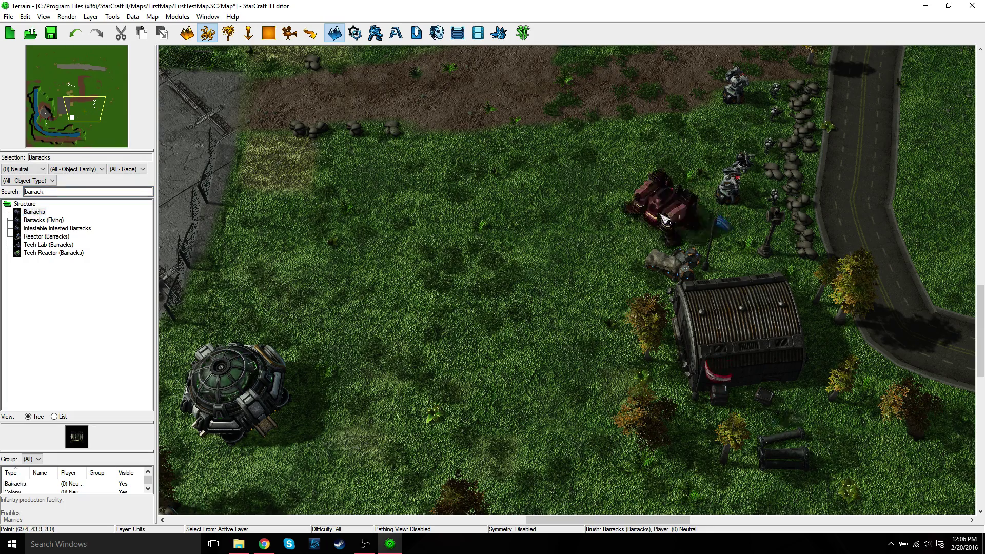
{"action": "key", "text": "Up"}
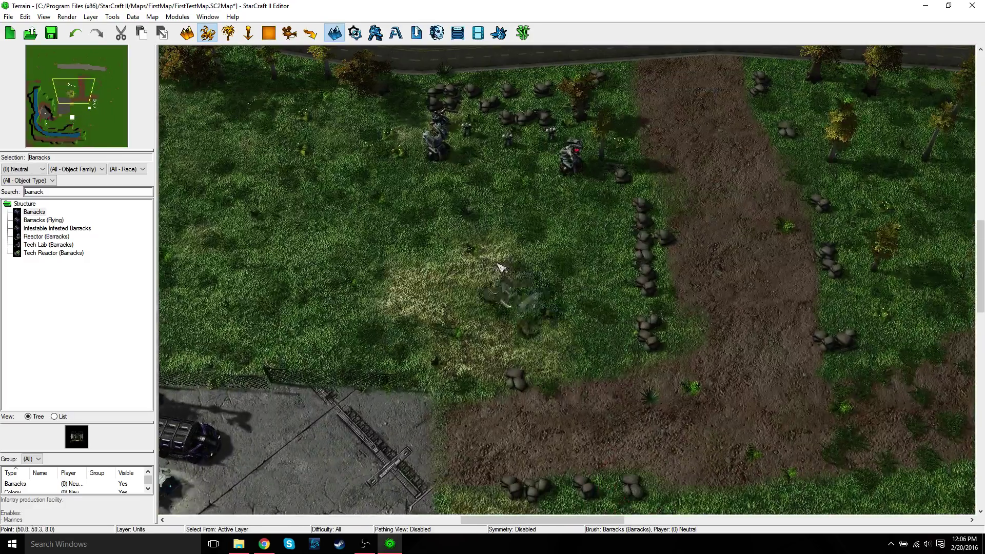
{"action": "left_click", "coordinate": [483, 199]}
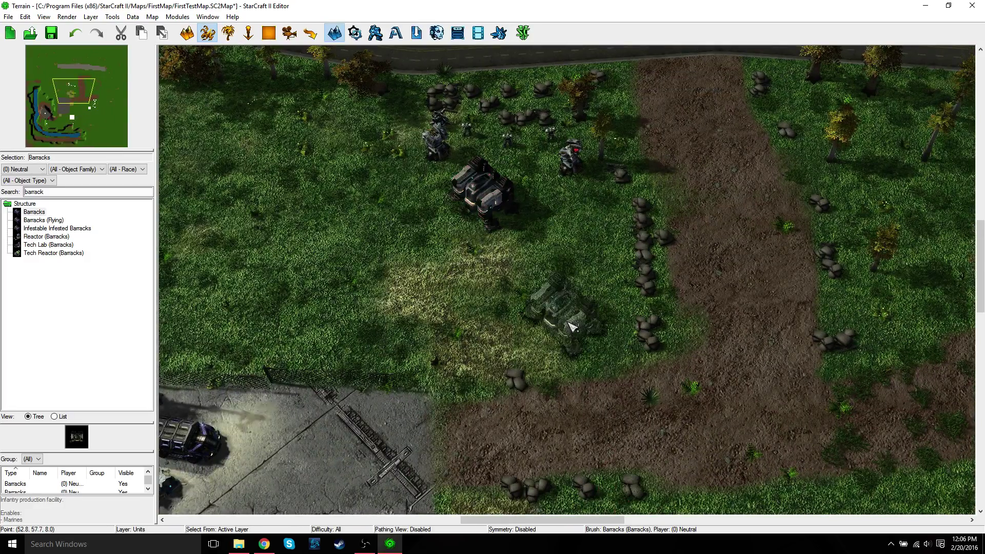
{"action": "key", "text": "Down"}
{"action": "key", "text": "Right"}
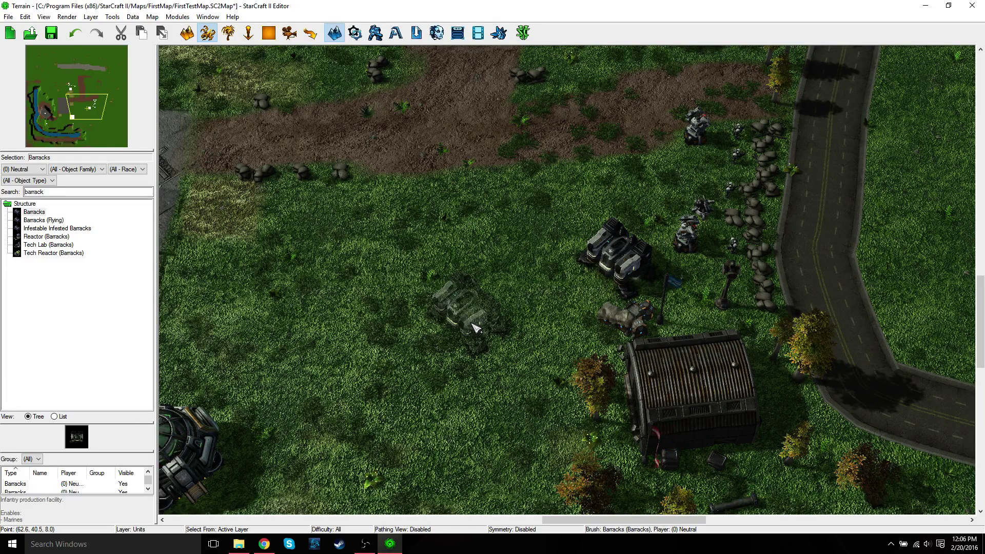
{"action": "middle_click_drag", "start_coordinate": [298, 272], "coordinate": [713, 252]}
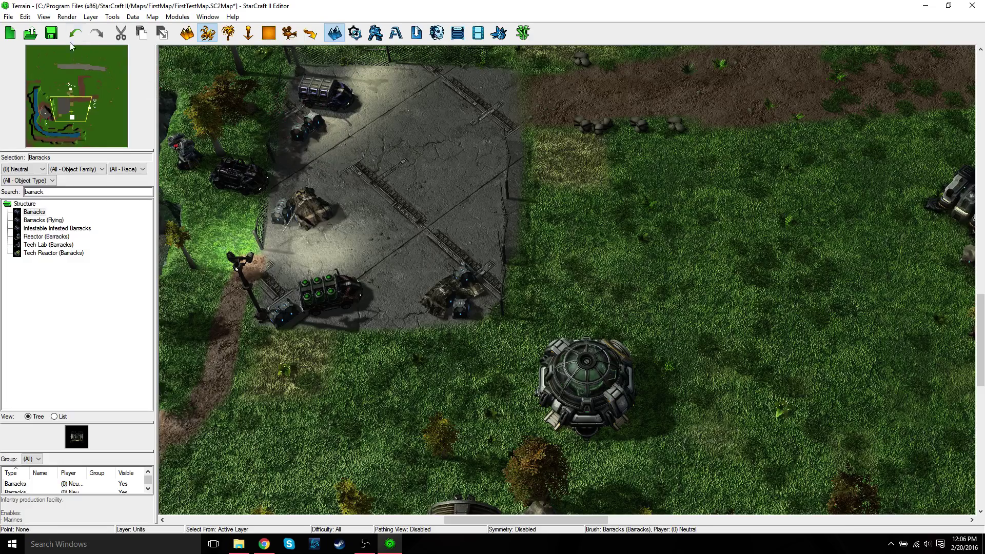
{"action": "left_click", "coordinate": [9, 18]}
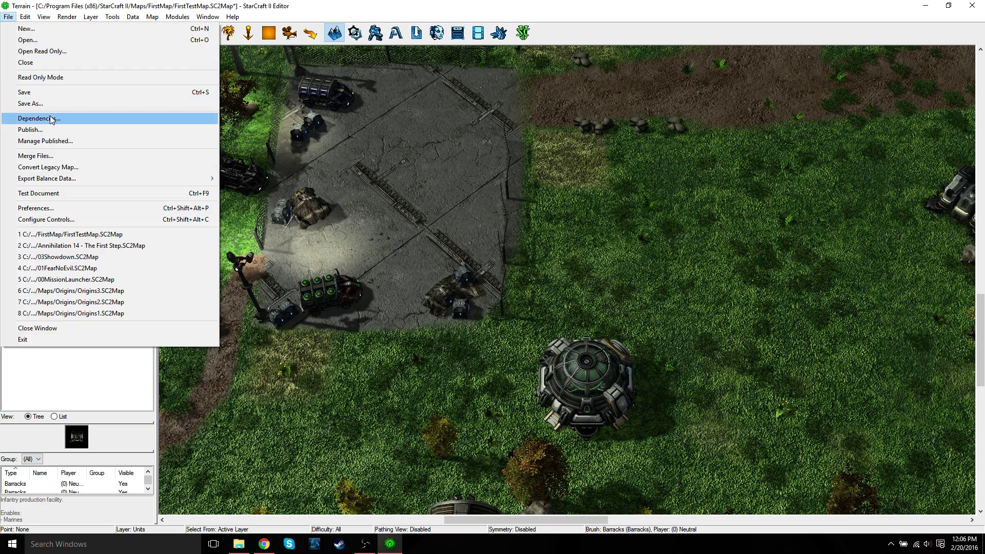
{"action": "left_click", "coordinate": [56, 208]}
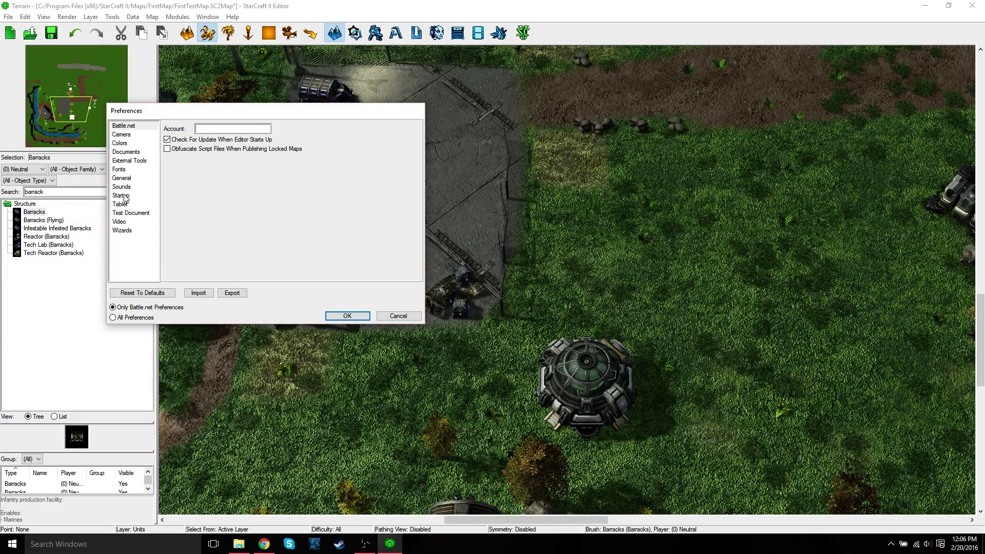
{"action": "left_click", "coordinate": [123, 187]}
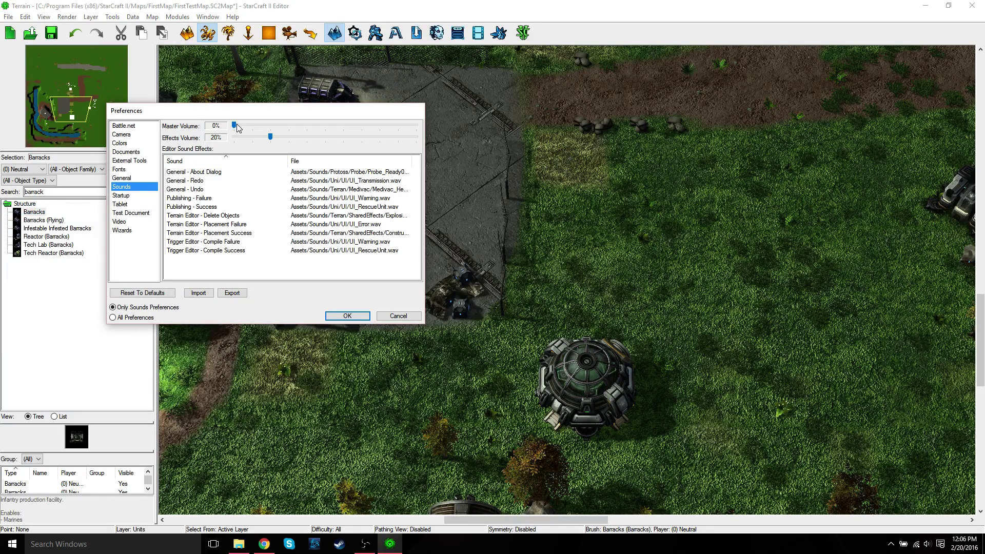
{"action": "left_click", "coordinate": [398, 317]}
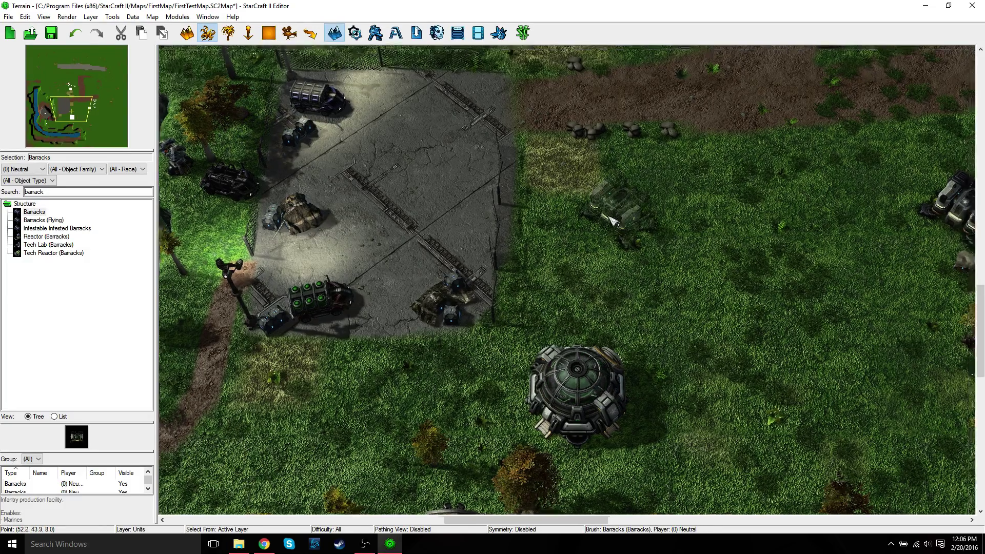
{"action": "middle_click_drag", "start_coordinate": [613, 222], "coordinate": [349, 210]}
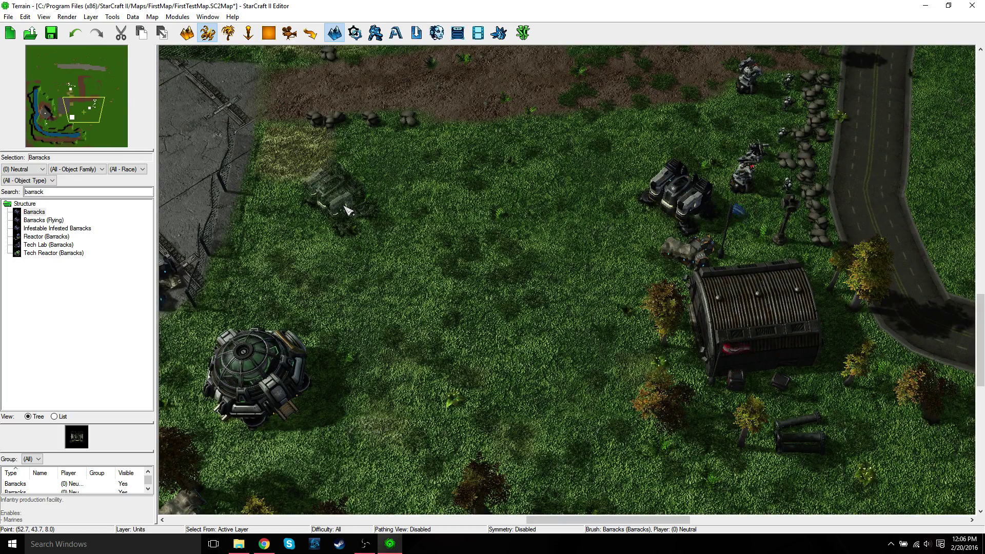
{"action": "key", "text": "Escape"}
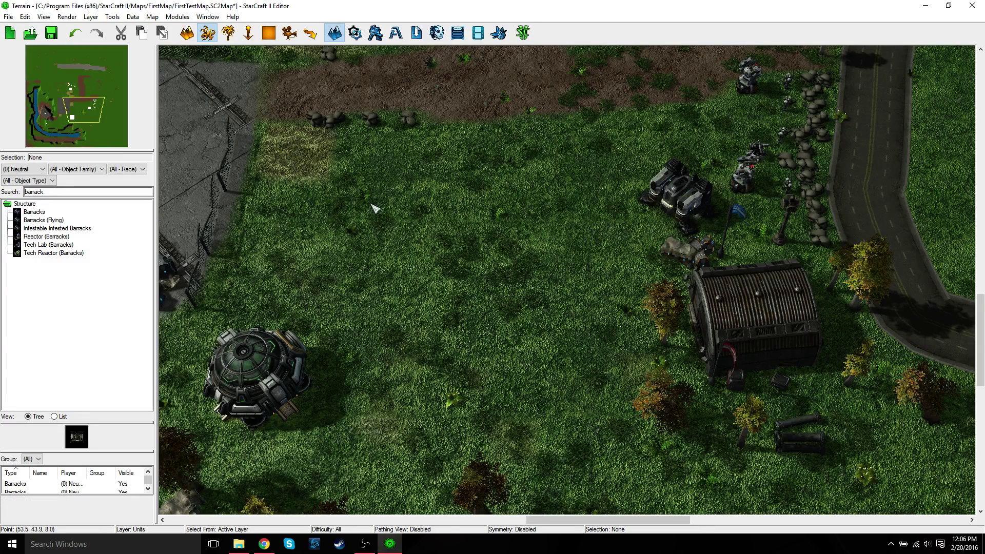
{"action": "middle_click_drag", "start_coordinate": [522, 218], "coordinate": [369, 302]}
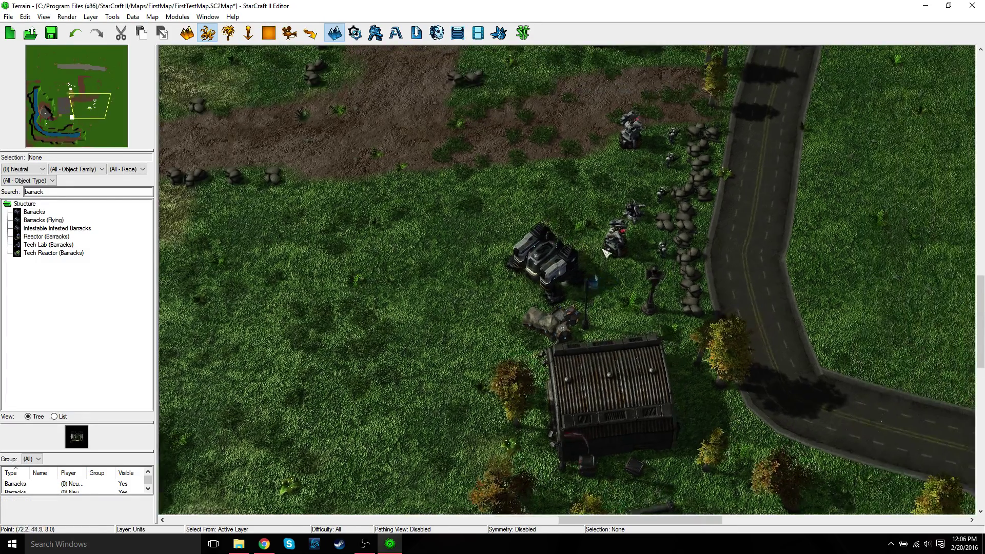
{"action": "left_click", "coordinate": [662, 251]}
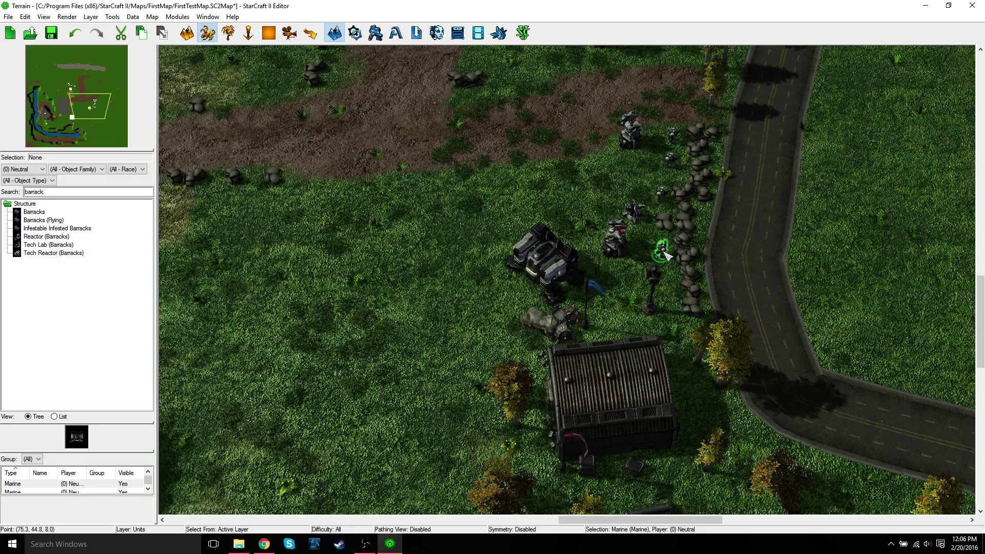
{"action": "double_click", "coordinate": [663, 251]}
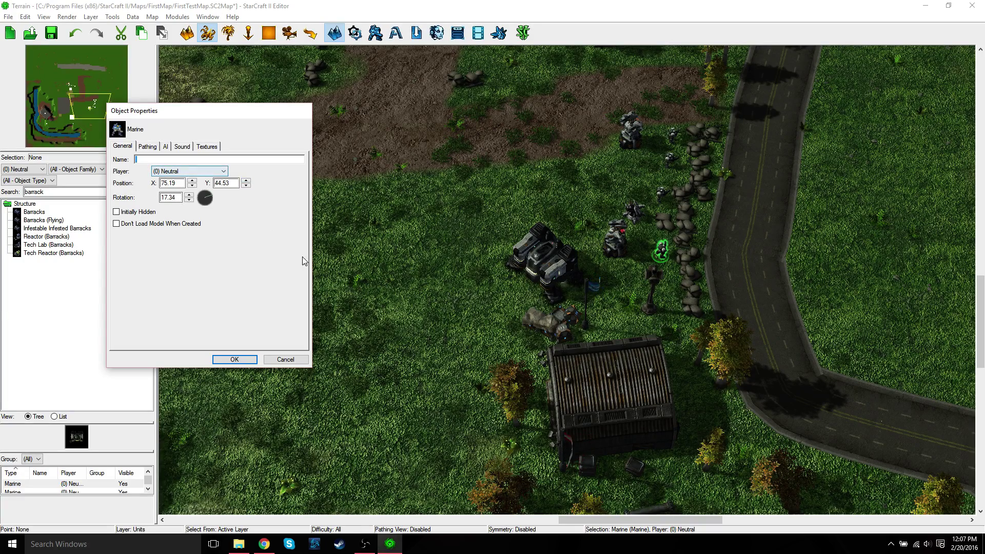
{"action": "left_click", "coordinate": [286, 360]}
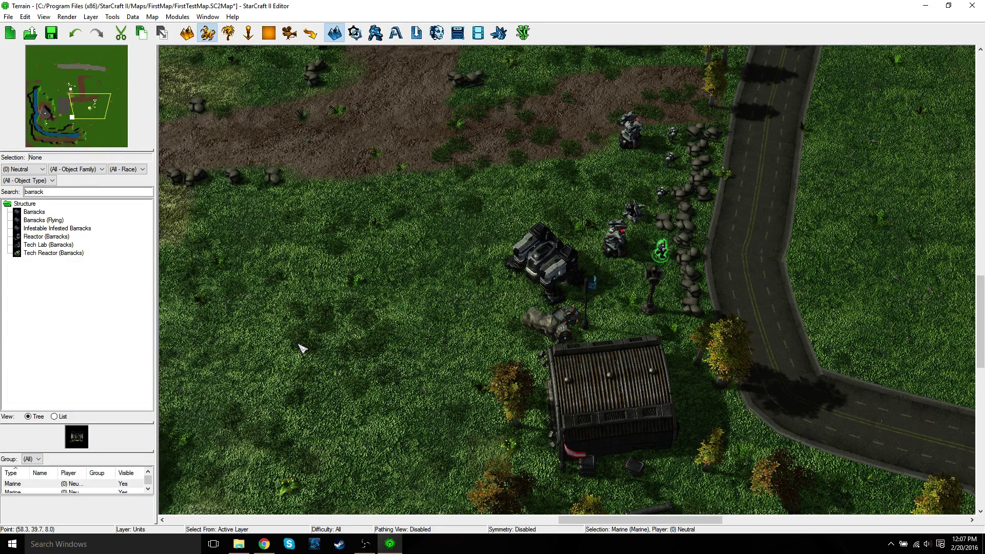
- In Player Properties, set Player 1's colour to Blue and race to Terran
{"action": "left_click", "coordinate": [155, 19]}
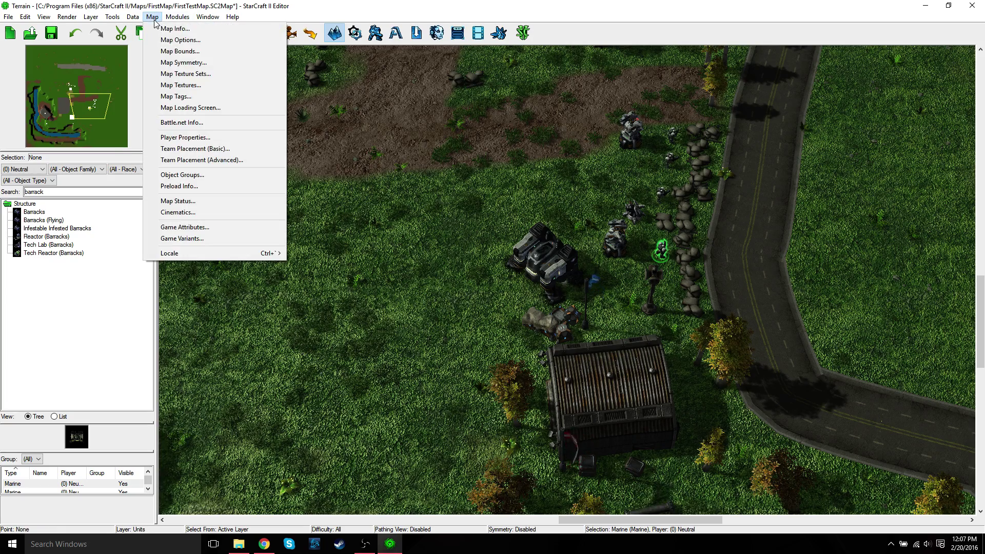
{"action": "left_click", "coordinate": [204, 137]}
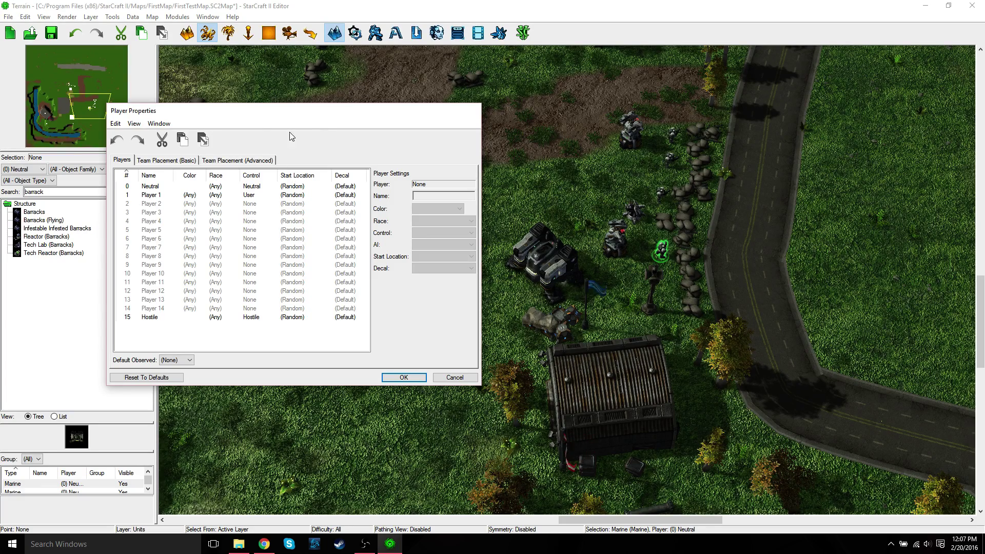
{"action": "left_click", "coordinate": [154, 195]}
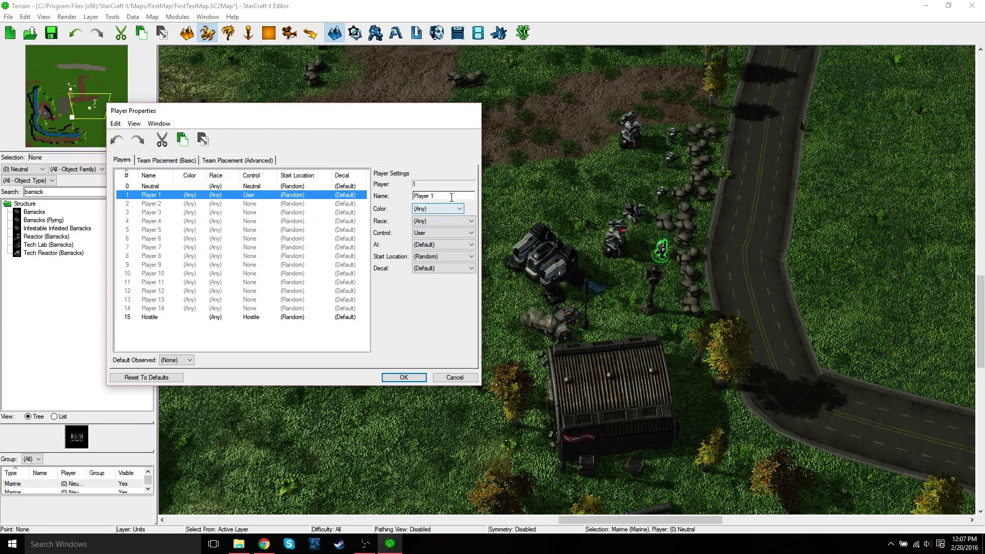
{"action": "left_click", "coordinate": [445, 209]}
{"action": "left_click", "coordinate": [426, 239]}
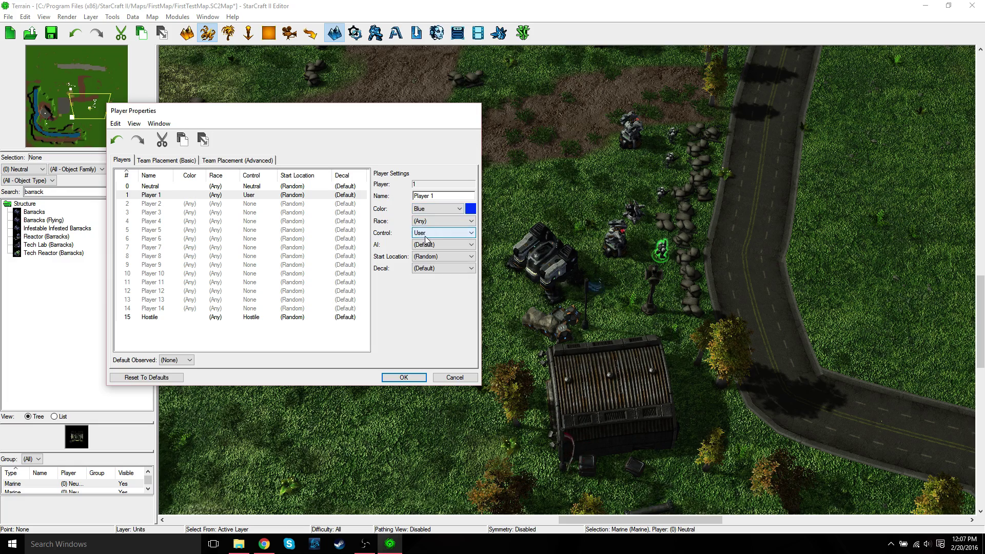
{"action": "left_click", "coordinate": [431, 221]}
{"action": "left_click", "coordinate": [440, 257]}
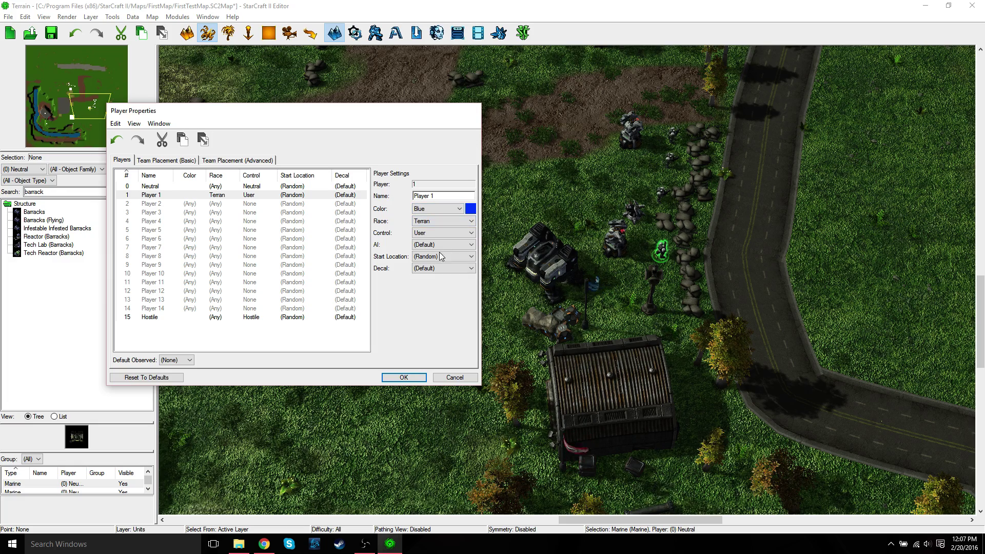
{"action": "left_click", "coordinate": [403, 377]}
{"action": "middle_click_drag", "start_coordinate": [405, 376], "coordinate": [347, 306]}
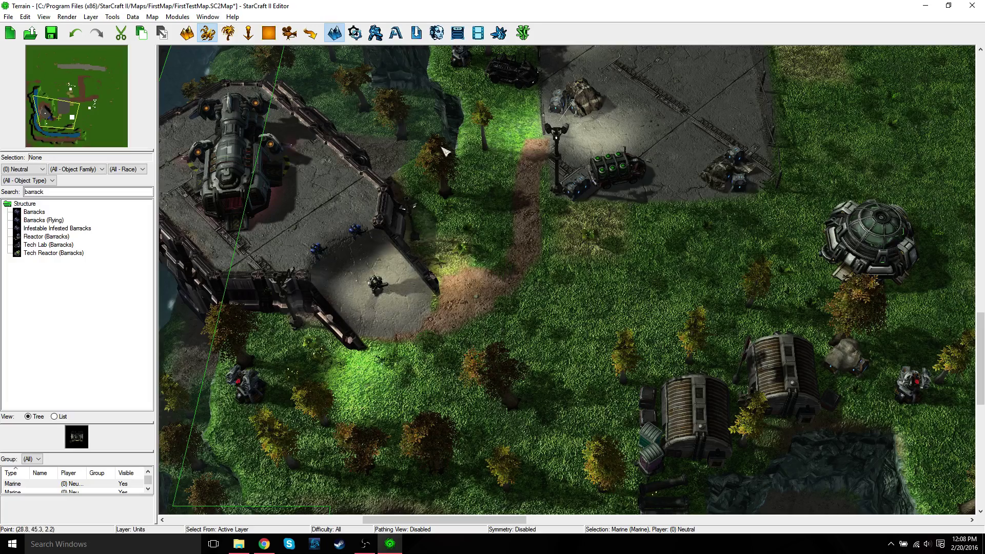
- Open Map Info at its Options tab, showing Unexplored Areas as Grey Mask
{"action": "left_click", "coordinate": [155, 18]}
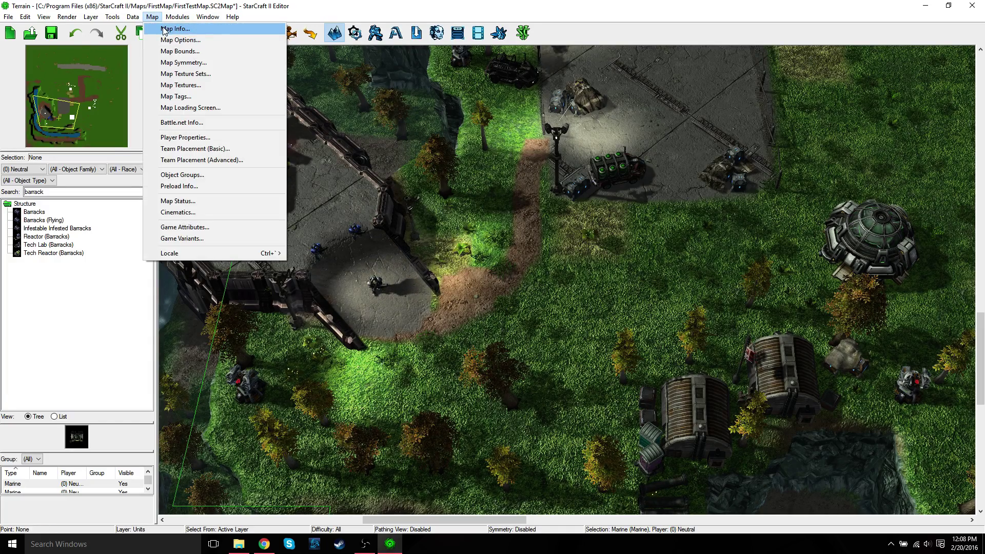
{"action": "left_click", "coordinate": [173, 29]}
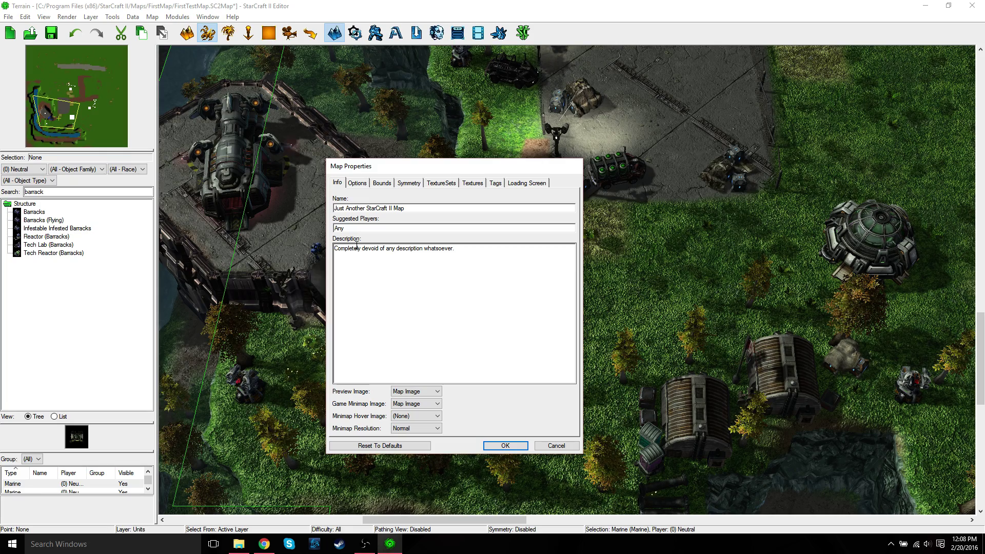
{"action": "left_click", "coordinate": [362, 183]}
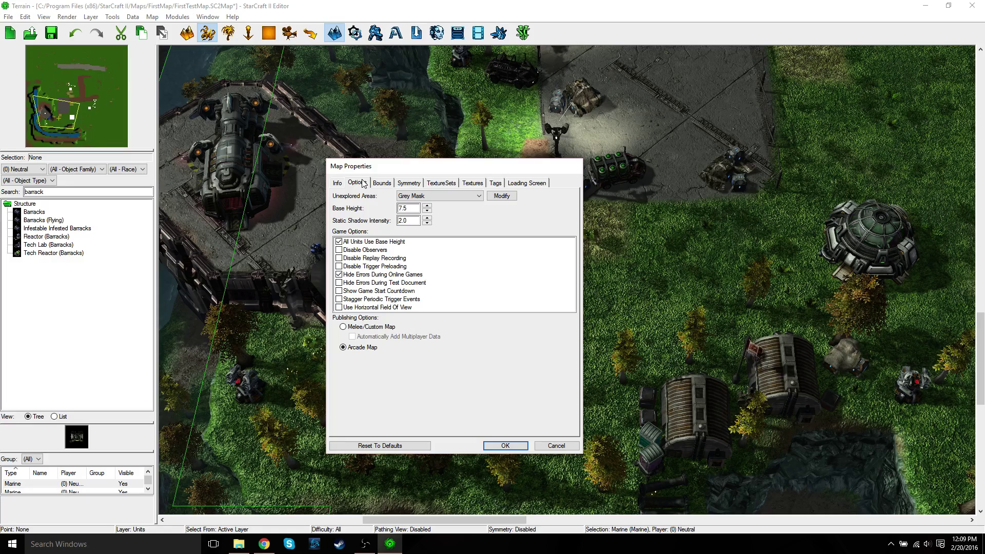
- Change Unexplored Areas from Grey Mask to Black Mask
{"action": "left_click", "coordinate": [480, 196]}
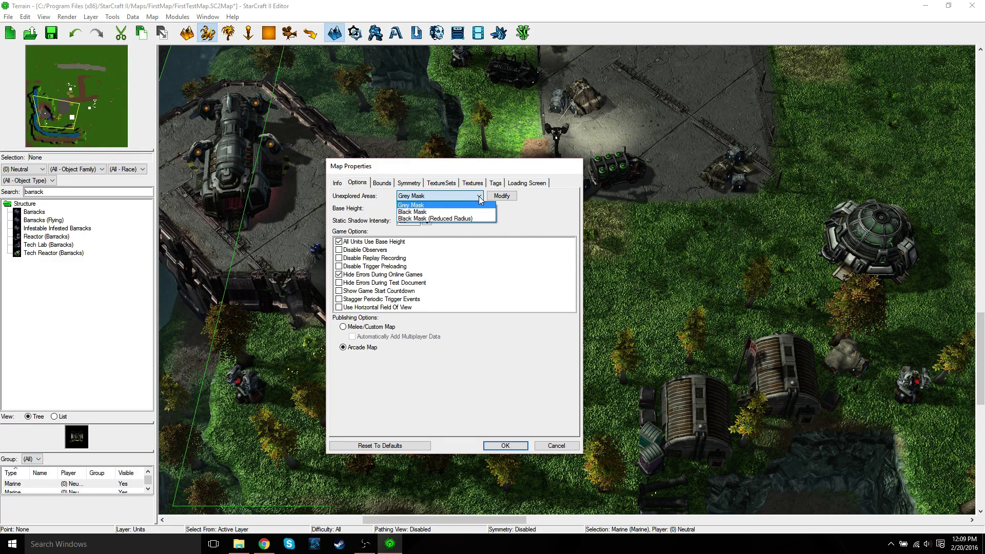
{"action": "left_click", "coordinate": [426, 212]}
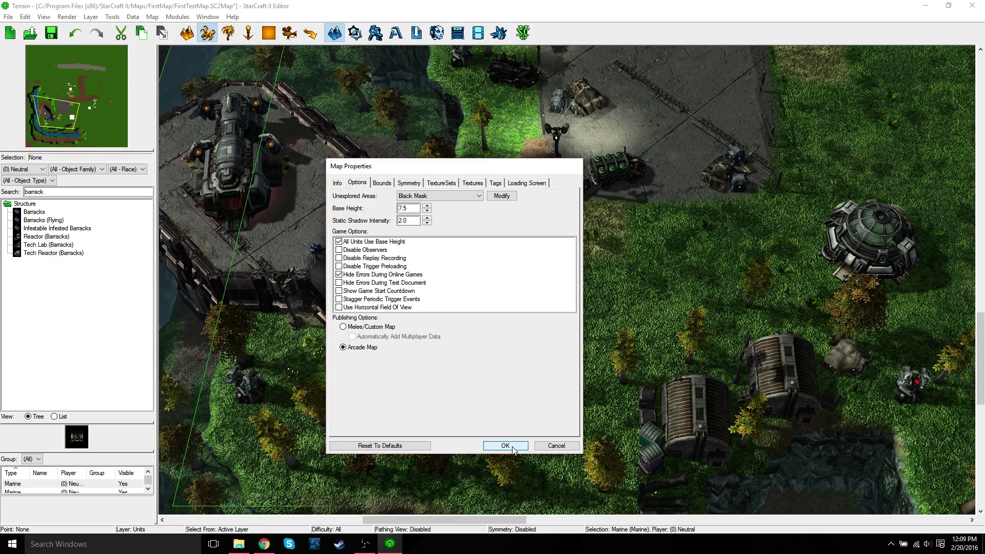
{"action": "left_click", "coordinate": [387, 185]}
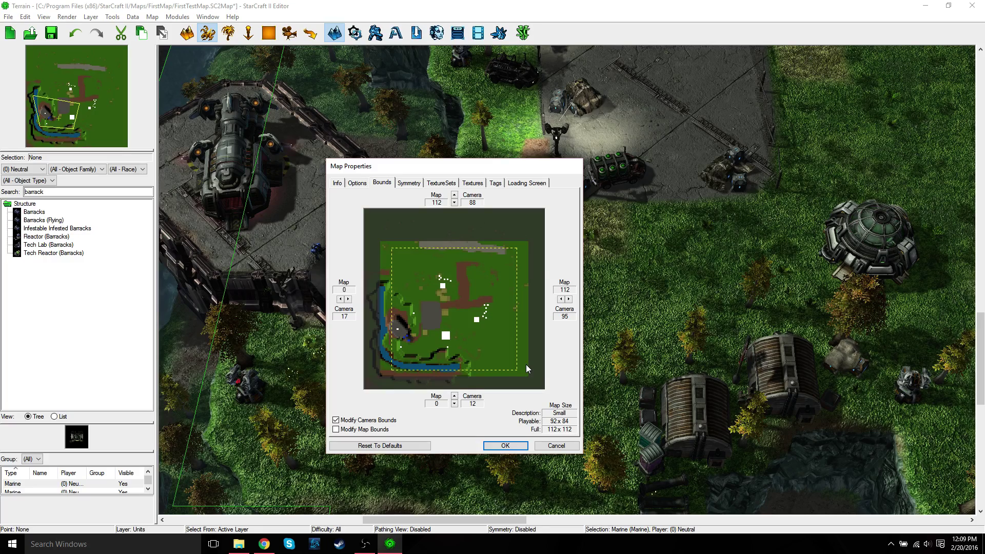
{"action": "left_click", "coordinate": [565, 300]}
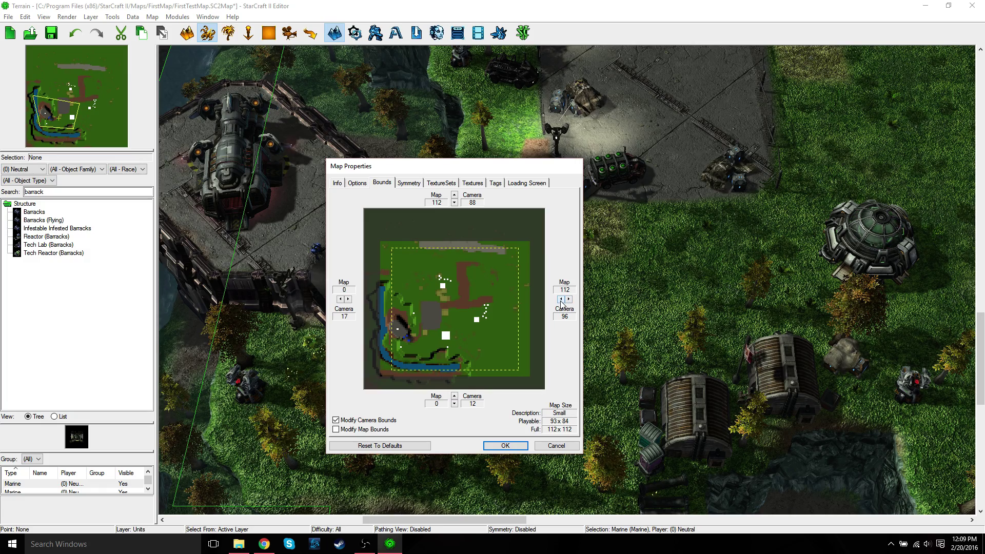
{"action": "left_click", "coordinate": [562, 300]}
{"action": "left_click", "coordinate": [455, 404]}
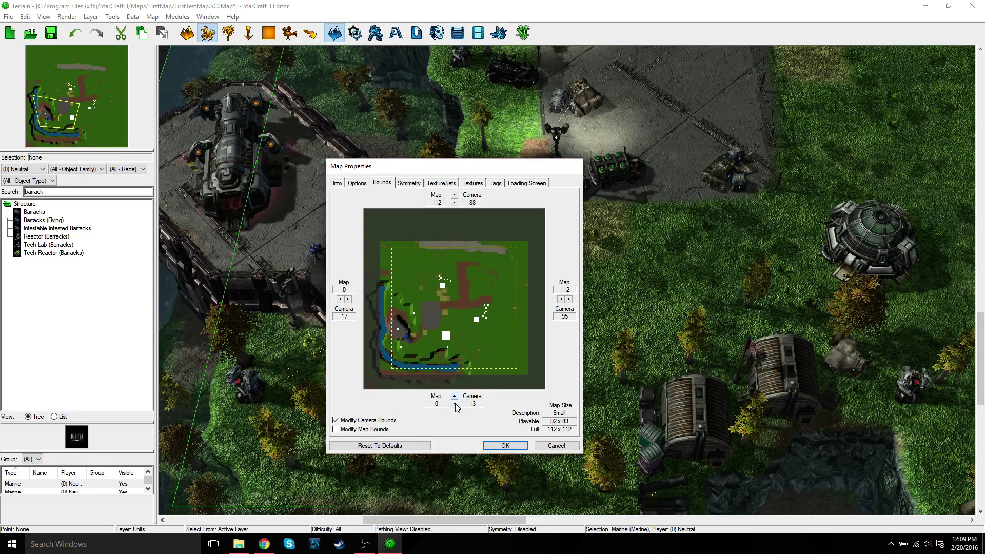
{"action": "left_click", "coordinate": [455, 404]}
{"action": "left_click", "coordinate": [340, 300]}
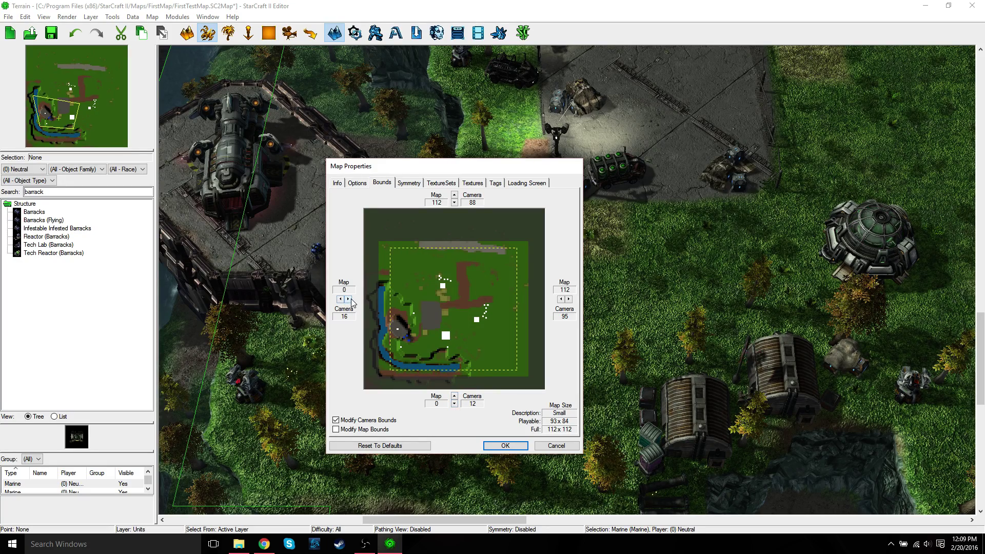
{"action": "left_click", "coordinate": [349, 299]}
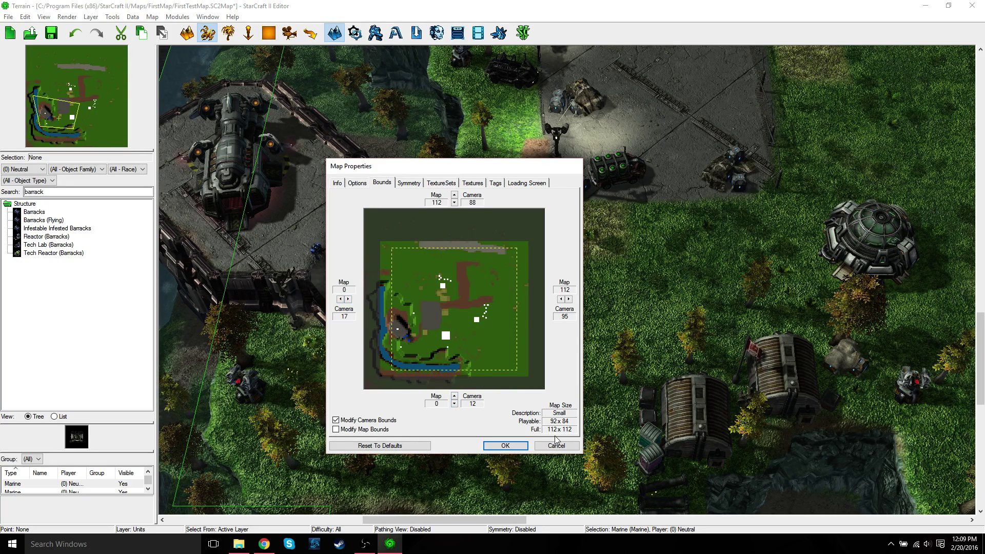
{"action": "left_click", "coordinate": [337, 430]}
{"action": "left_click", "coordinate": [341, 300]}
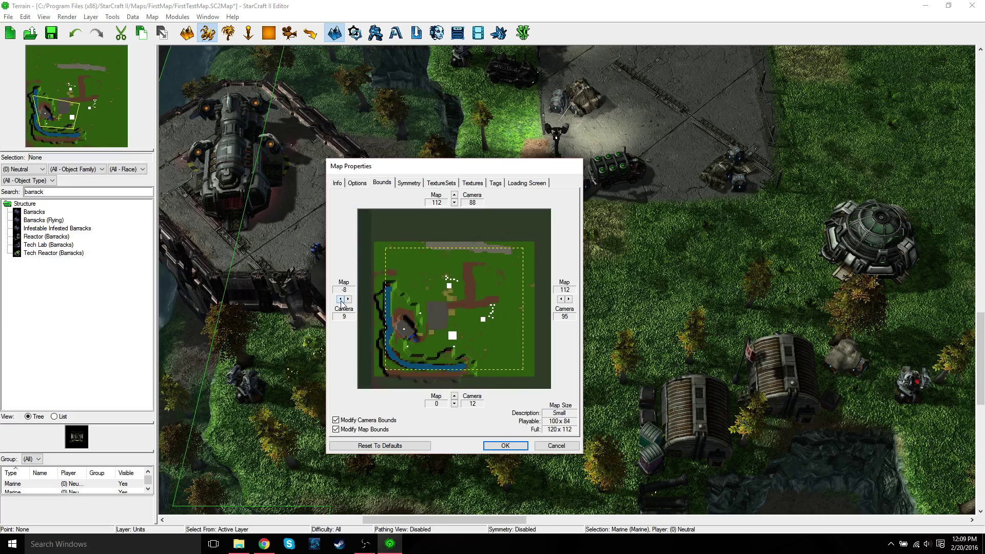
{"action": "left_click", "coordinate": [349, 300]}
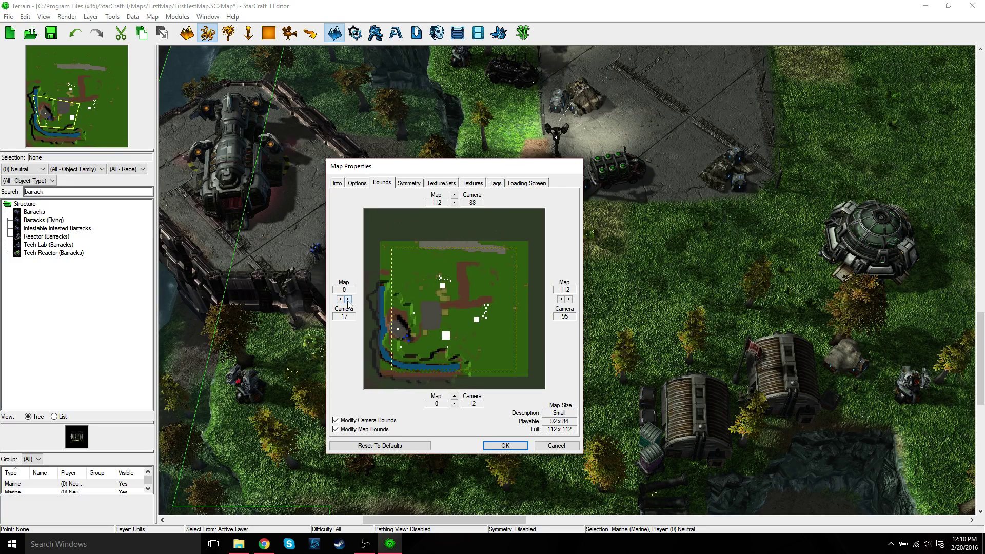
{"action": "left_click", "coordinate": [336, 430]}
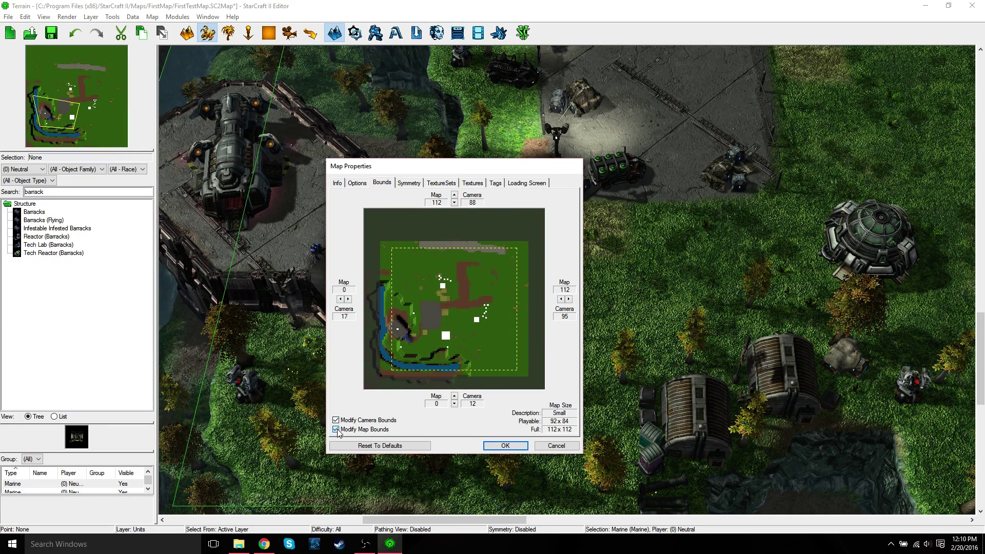
- Verify Unexplored Areas is still Black Mask, then view the Agria (Jungle) texture set settings
{"action": "left_click", "coordinate": [357, 183]}
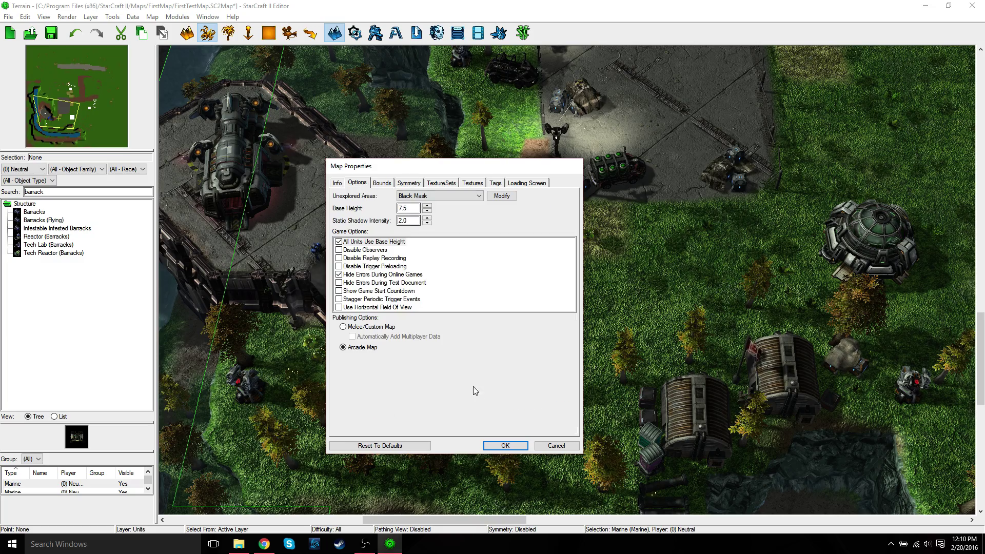
{"action": "left_click", "coordinate": [411, 196]}
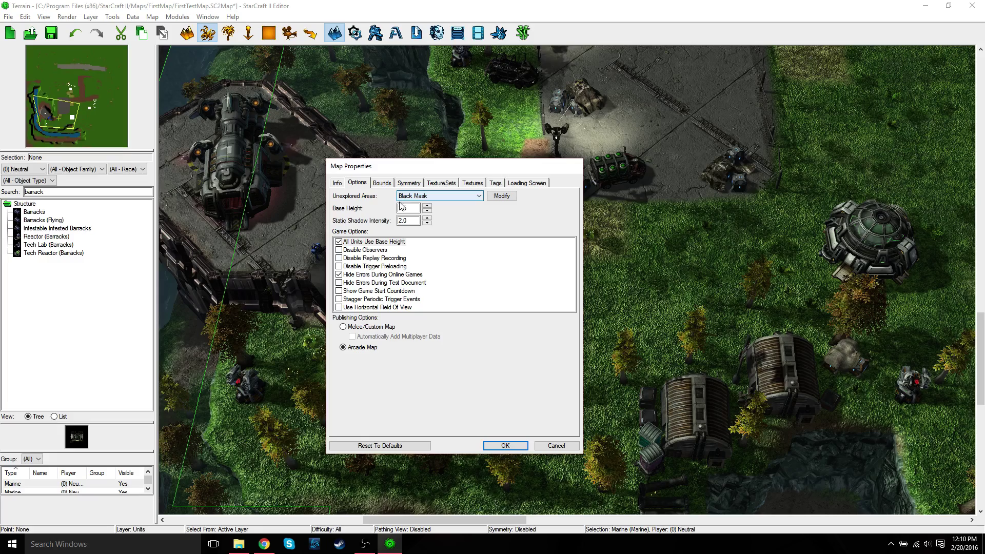
{"action": "left_click", "coordinate": [450, 198]}
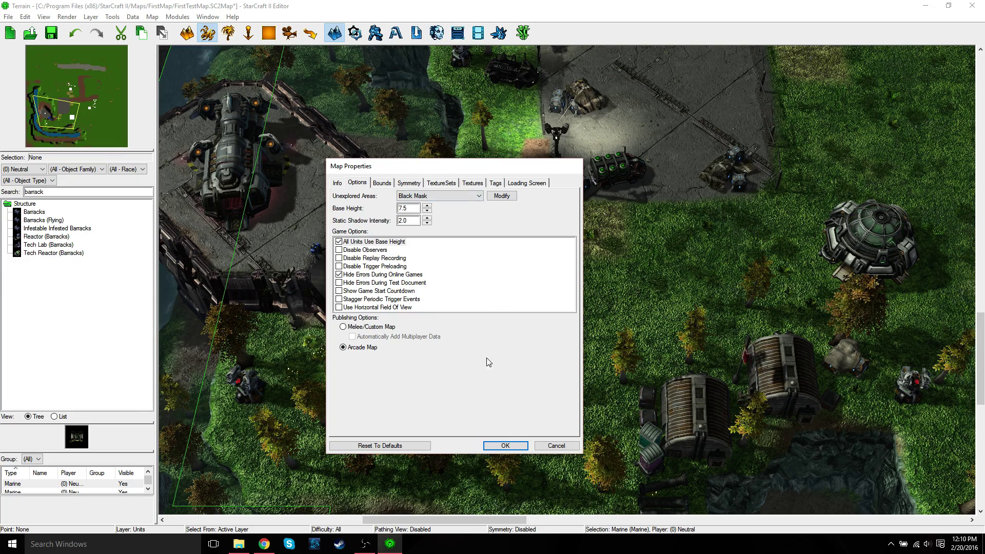
{"action": "left_click", "coordinate": [470, 184]}
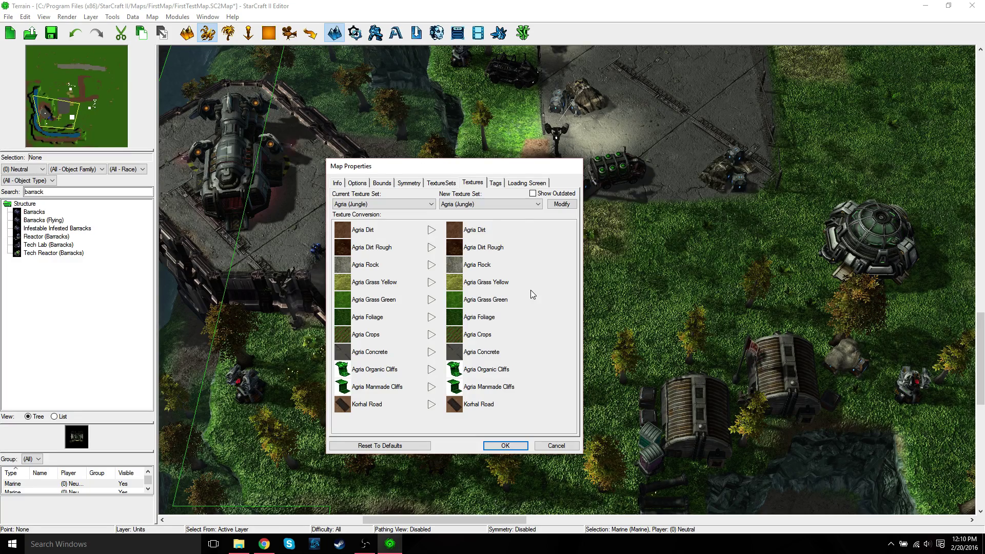
- Look over the Loading Screen settings and accept Map Properties with OK
{"action": "left_click", "coordinate": [516, 185]}
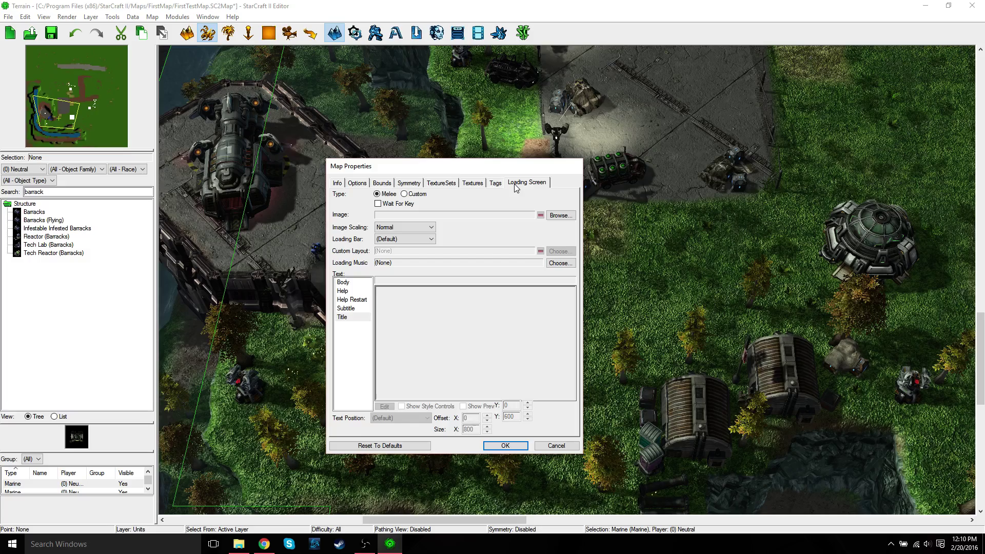
{"action": "left_click", "coordinate": [511, 443]}
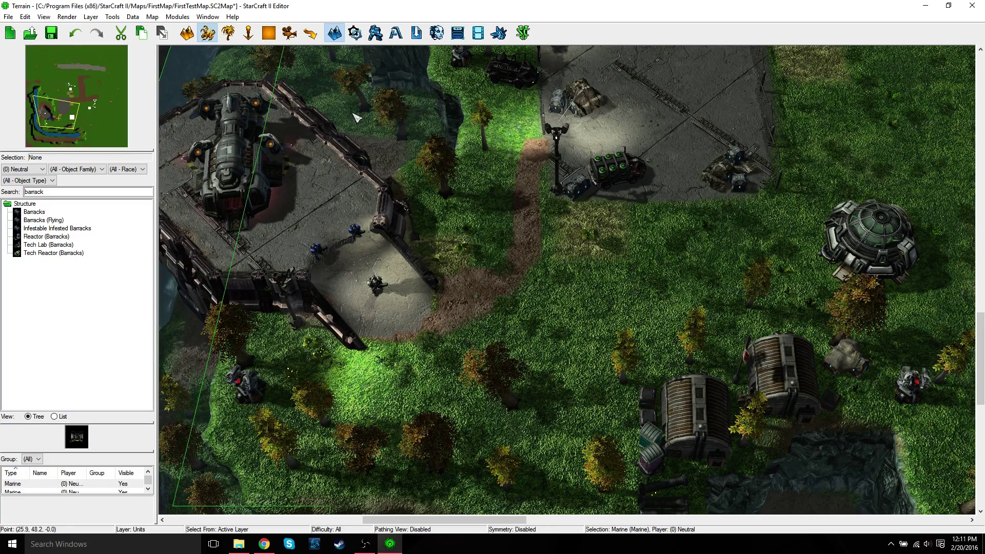
- Save FirstTestMap.SC2Map from the File menu
{"action": "left_click", "coordinate": [9, 17]}
{"action": "left_click", "coordinate": [31, 90]}
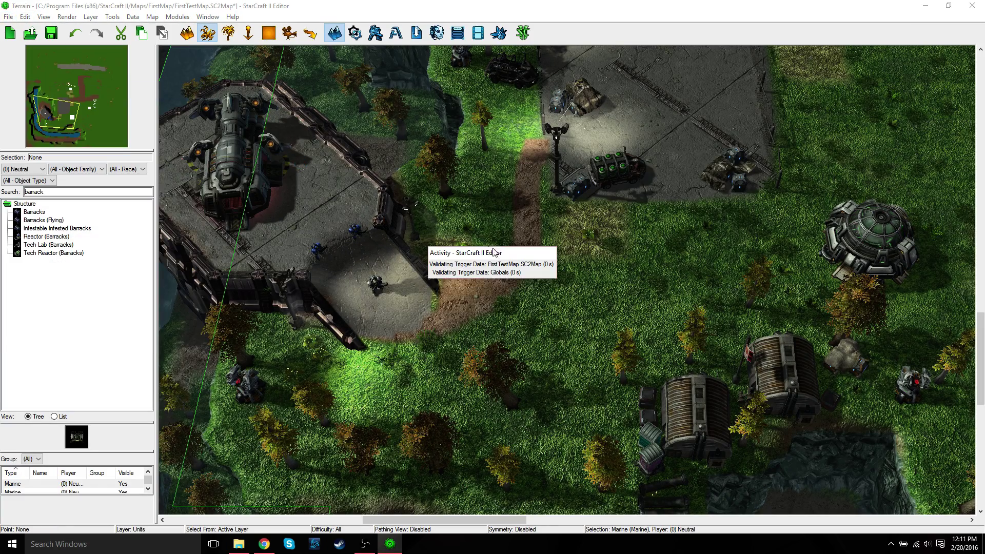
- Zoom out and pan across the terrain toward the road, ending on the concrete vehicle pad and dome
{"action": "scroll", "coordinate": [595, 303], "scroll_direction": "down", "scroll_amount": 3}
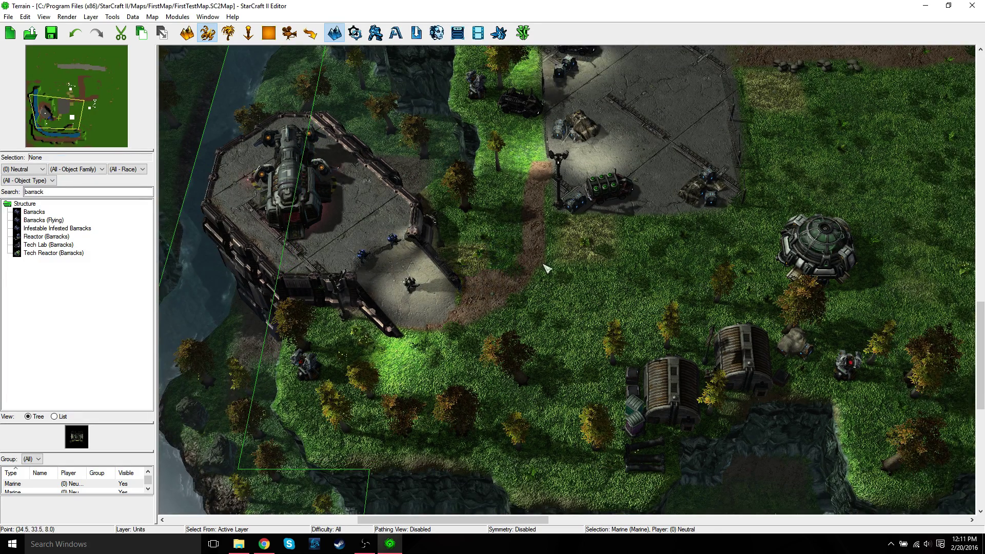
{"action": "key", "text": "Up"}
{"action": "key", "text": "Right"}
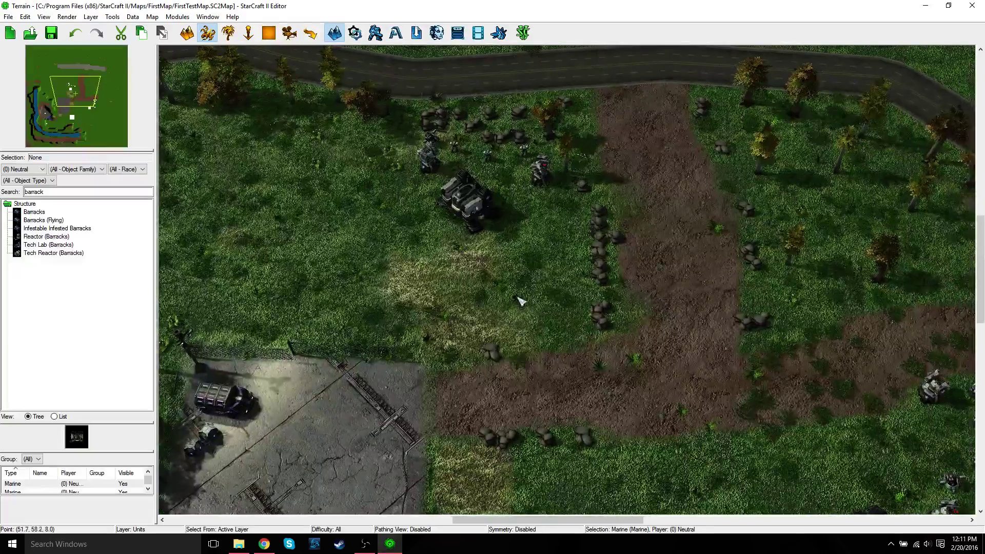
{"action": "key", "text": "Up"}
{"action": "key", "text": "Right"}
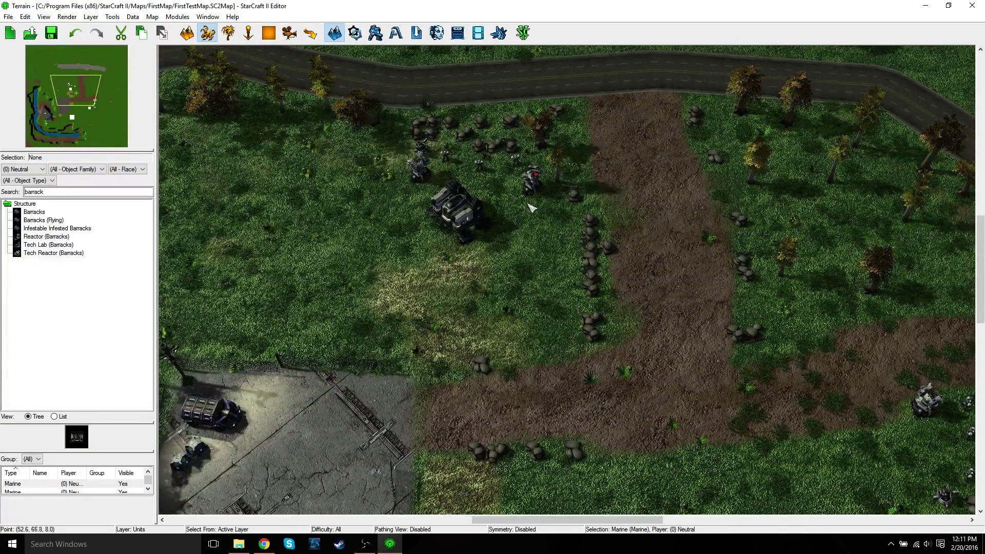
{"action": "key", "text": "Down"}
{"action": "key", "text": "Right"}
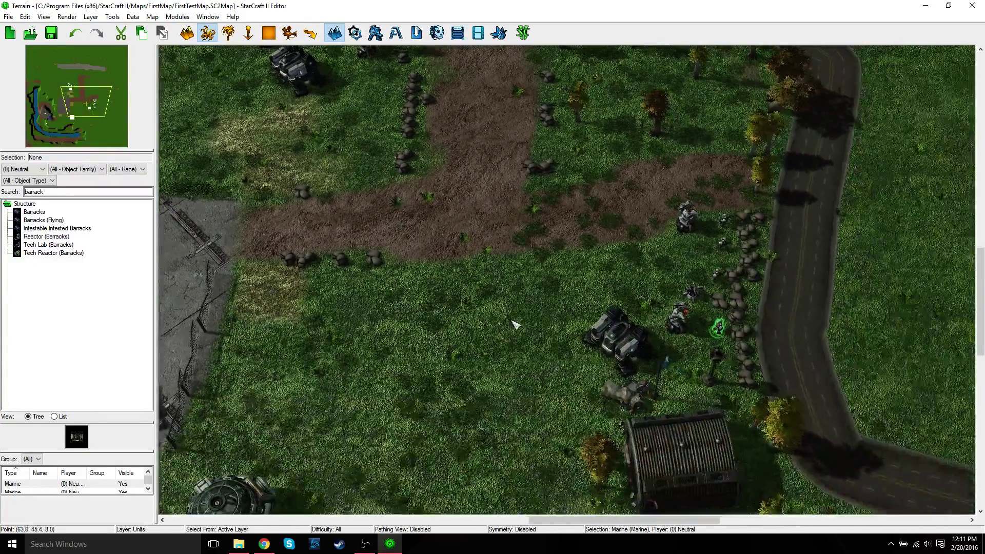
{"action": "key", "text": "Down"}
{"action": "key", "text": "Right"}
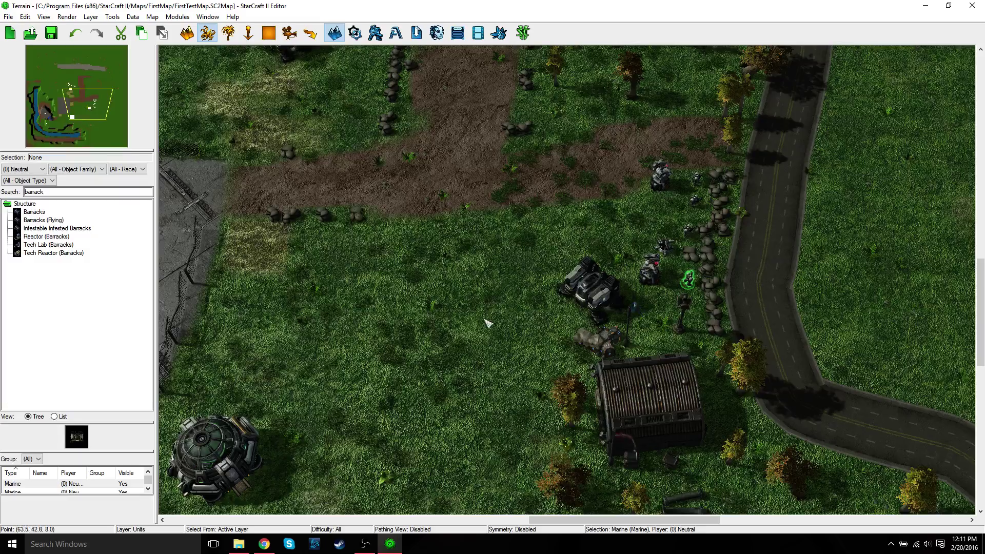
{"action": "key", "text": "Left"}
{"action": "key", "text": "Down"}
{"action": "key", "text": "Left"}
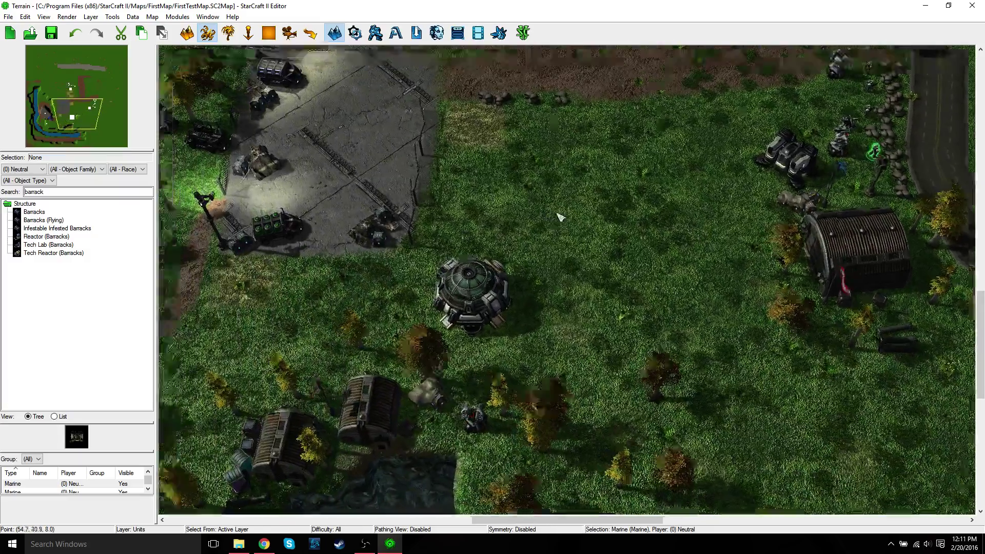
{"action": "key", "text": "Up"}
{"action": "key", "text": "Left"}
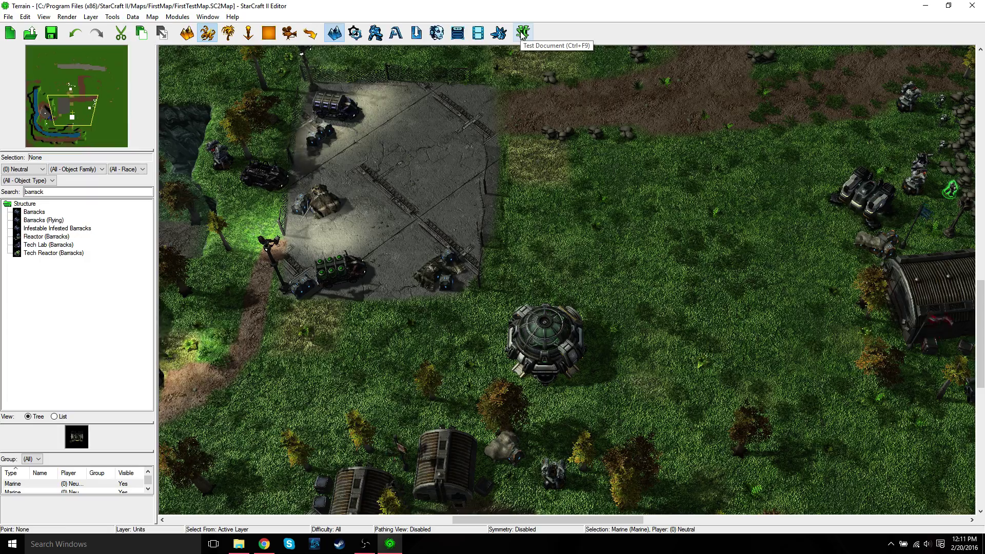
- Pan past the road and concrete vehicle pad, finishing back on the raised platform base
{"action": "middle_click_drag", "start_coordinate": [564, 216], "coordinate": [743, 125]}
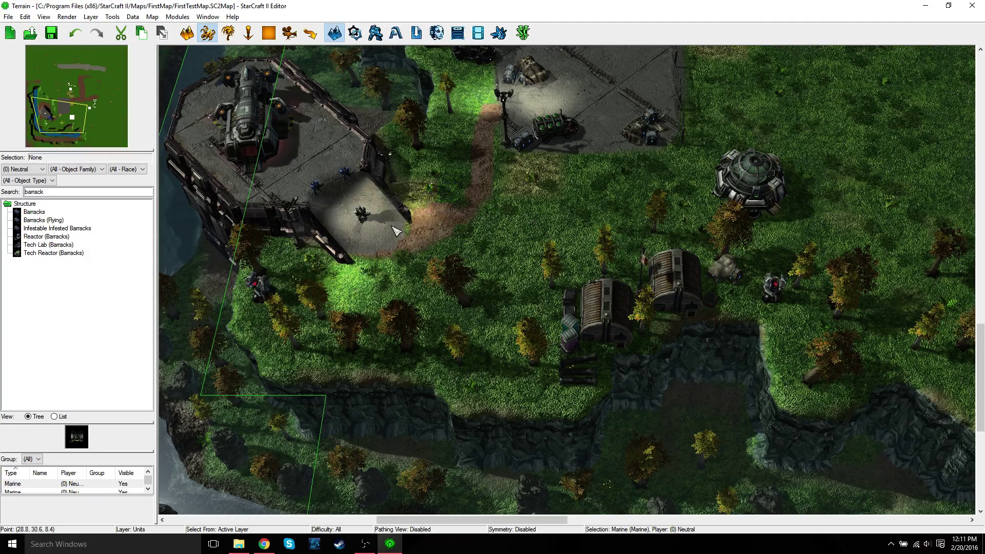
{"action": "middle_click_drag", "start_coordinate": [398, 231], "coordinate": [612, 236]}
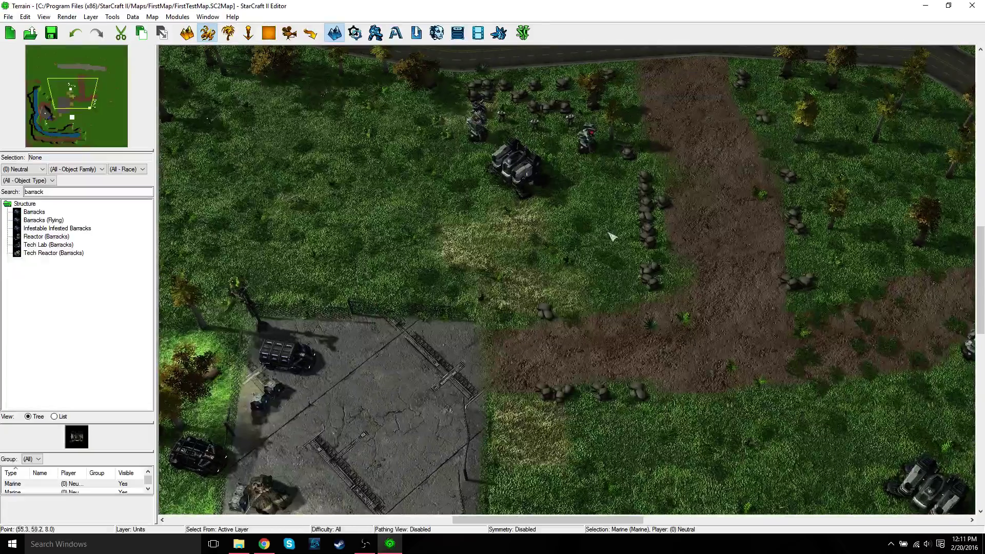
{"action": "middle_click_drag", "start_coordinate": [483, 120], "coordinate": [550, 190]}
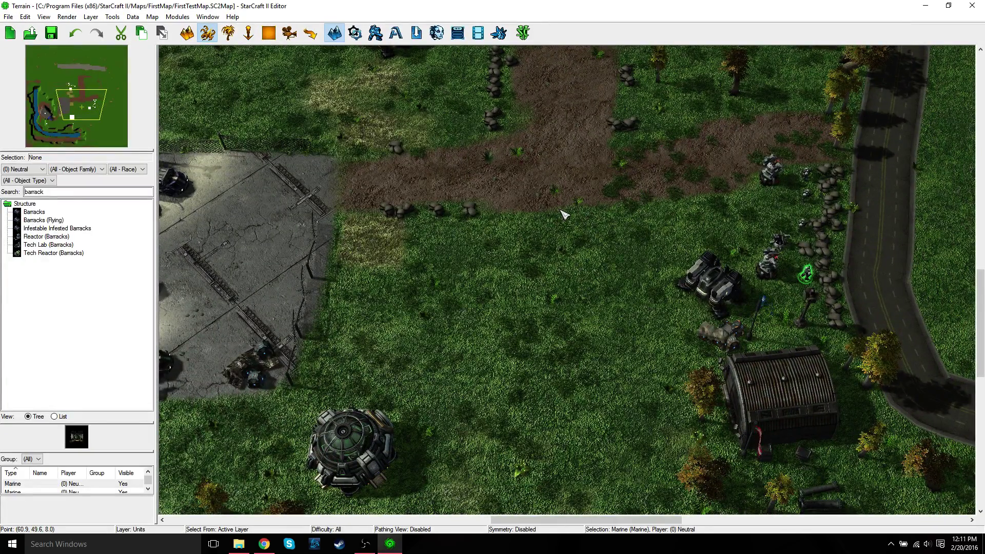
{"action": "middle_click_drag", "start_coordinate": [514, 250], "coordinate": [379, 495]}
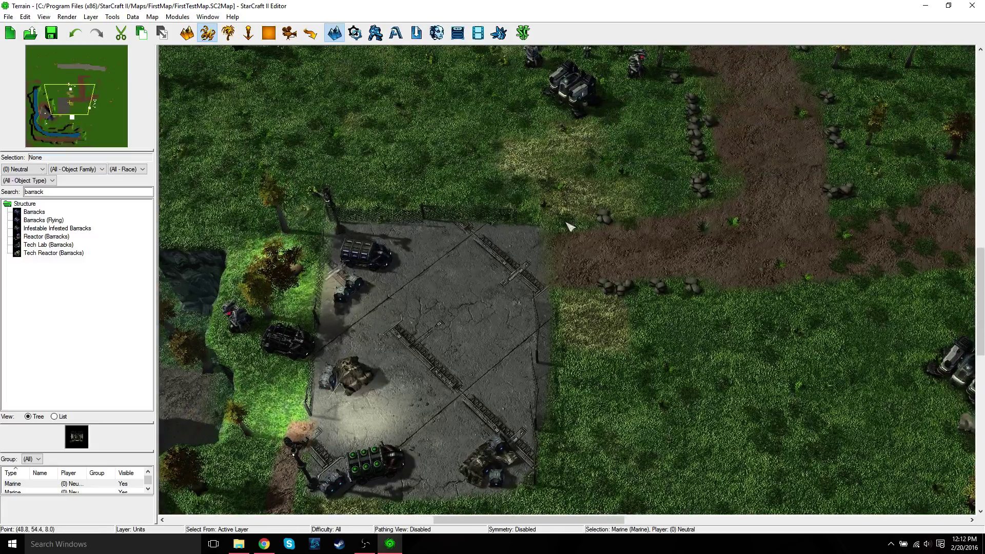
{"action": "middle_click_drag", "start_coordinate": [697, 312], "coordinate": [598, 213]}
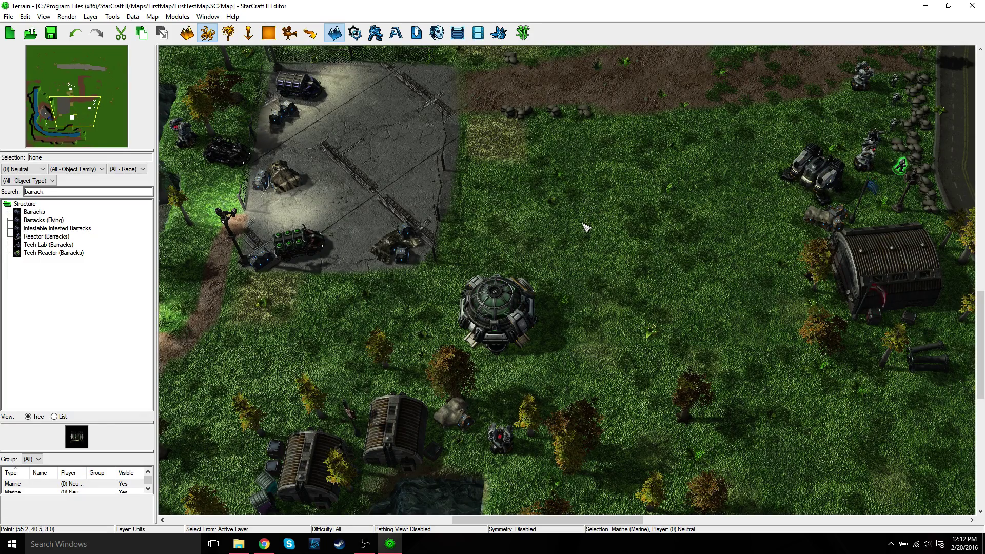
{"action": "middle_click_drag", "start_coordinate": [577, 235], "coordinate": [567, 279], "text": "ctrl"}
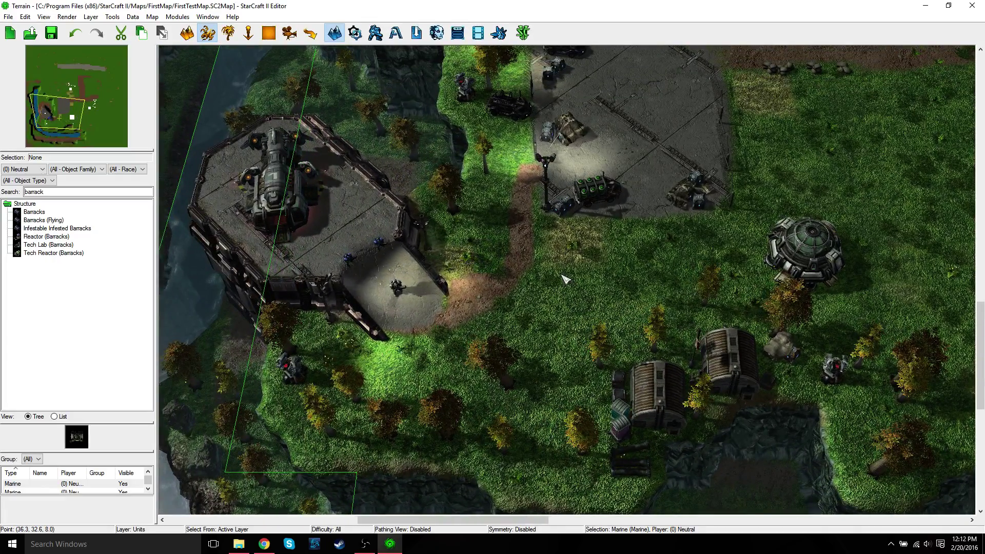